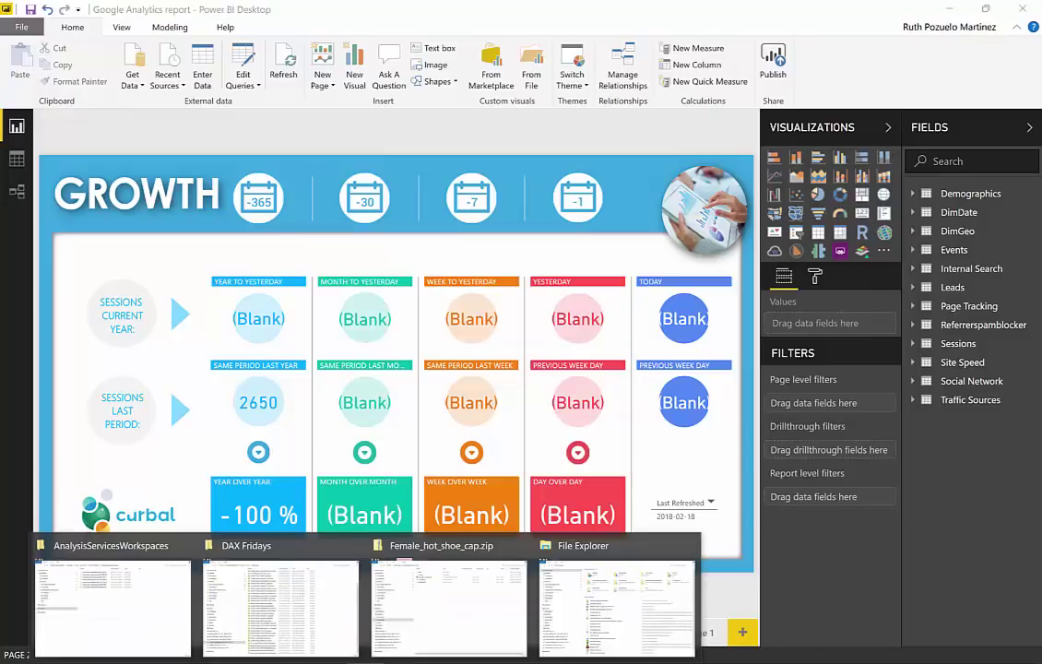
# In File Explorer, go from AnalysisServicesWorkspaces into workspace 867305195 and its Data folder
pyautogui.click(143, 606)
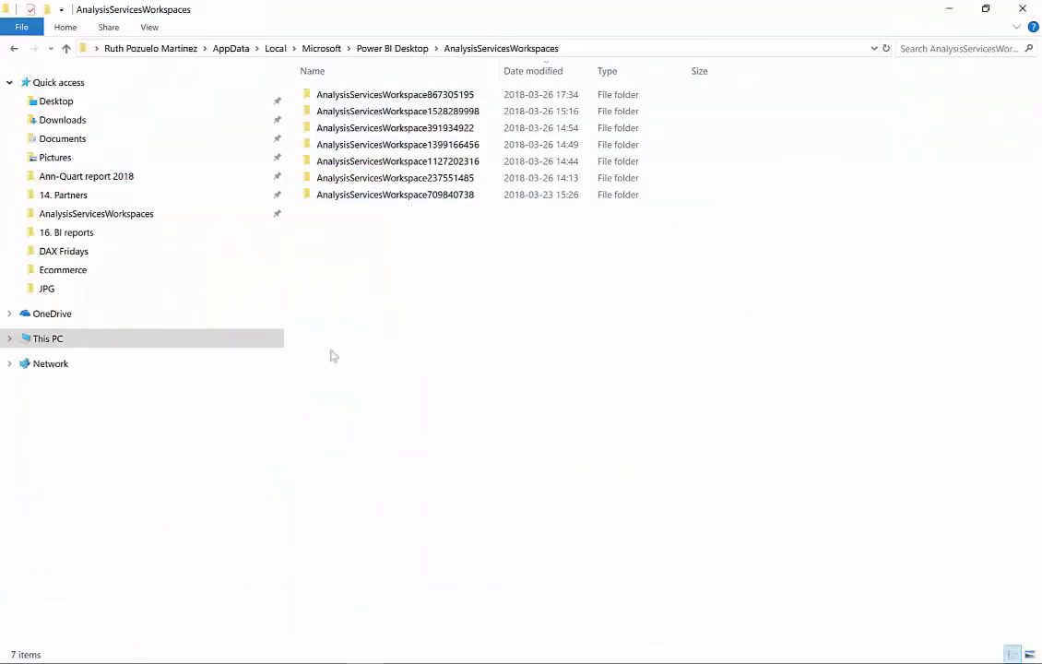
pyautogui.click(640, 51)
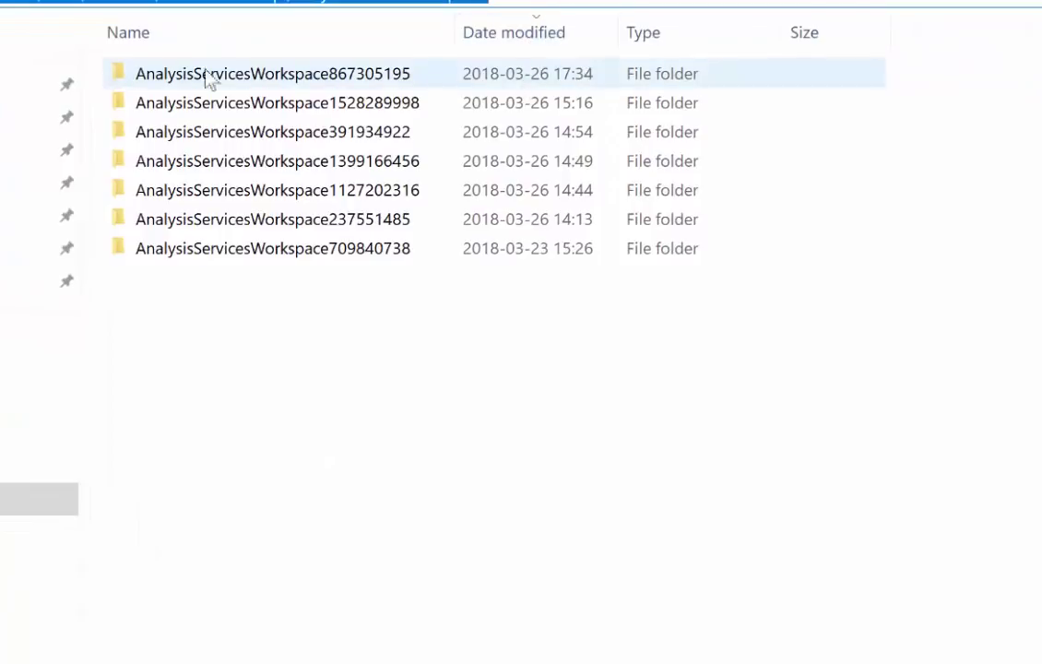
pyautogui.doubleClick(297, 81)
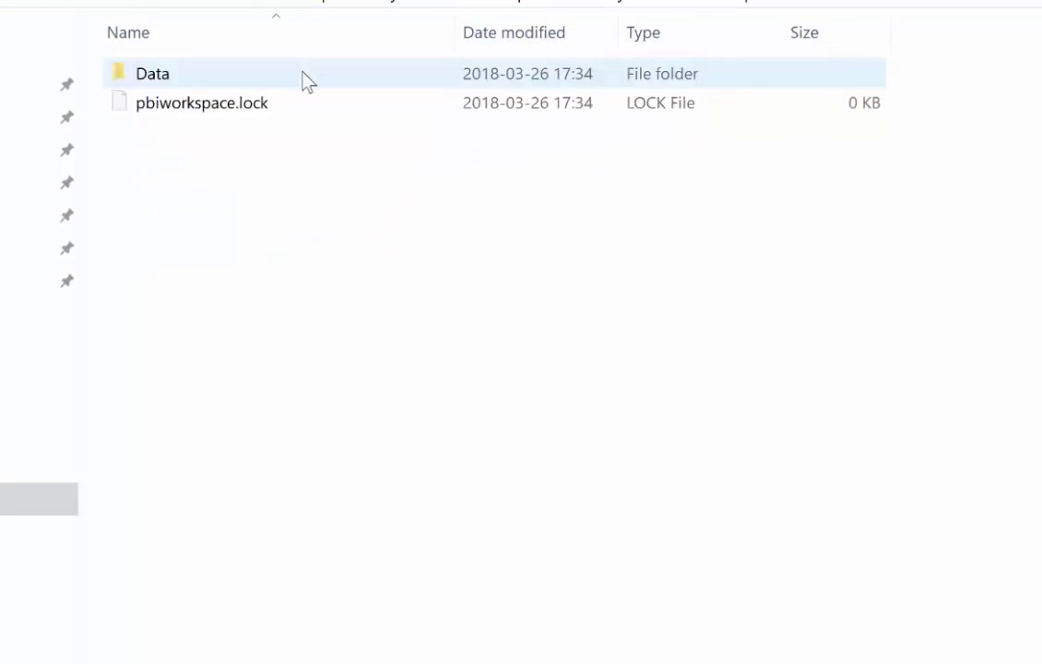
pyautogui.doubleClick(305, 81)
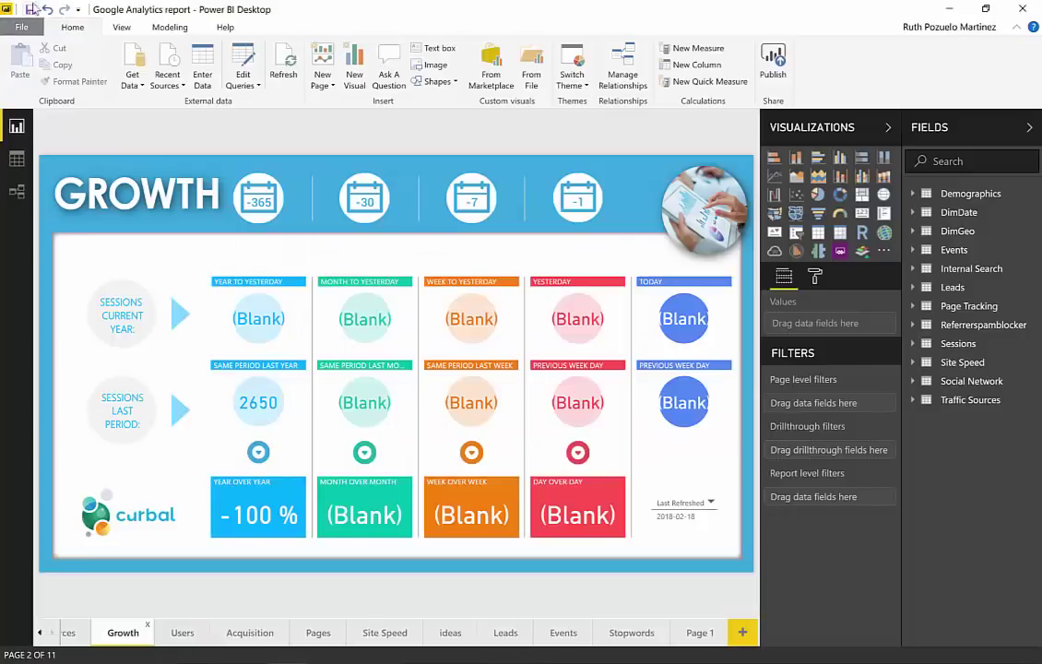
# Start an Analysis Services connection from Get Data and enter localhost as the server
pyautogui.click(21, 28)
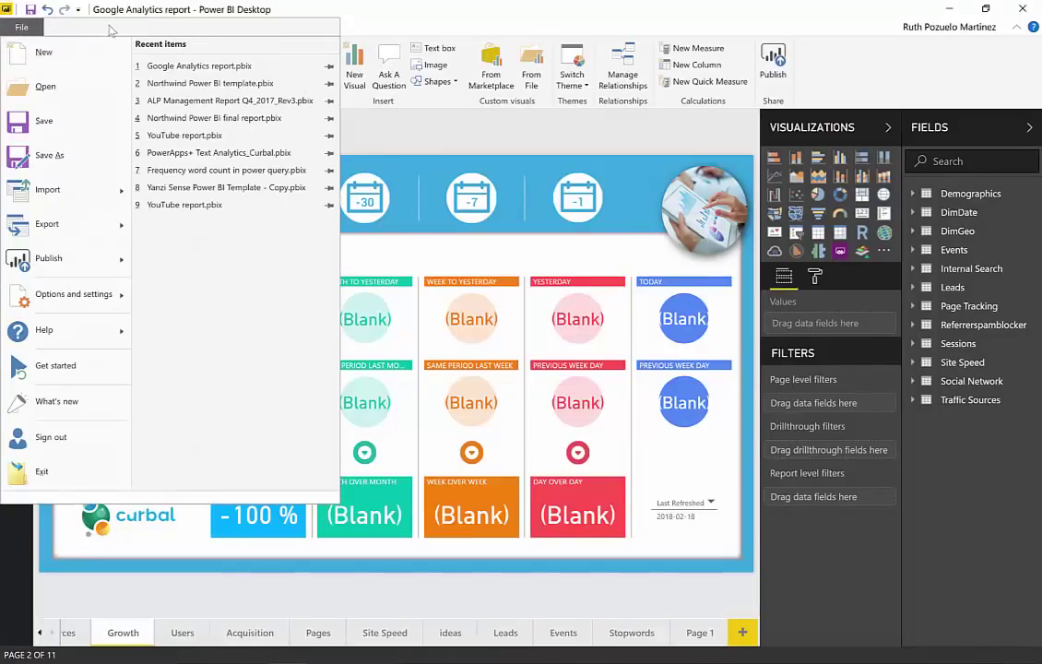
pyautogui.doubleClick(387, 21)
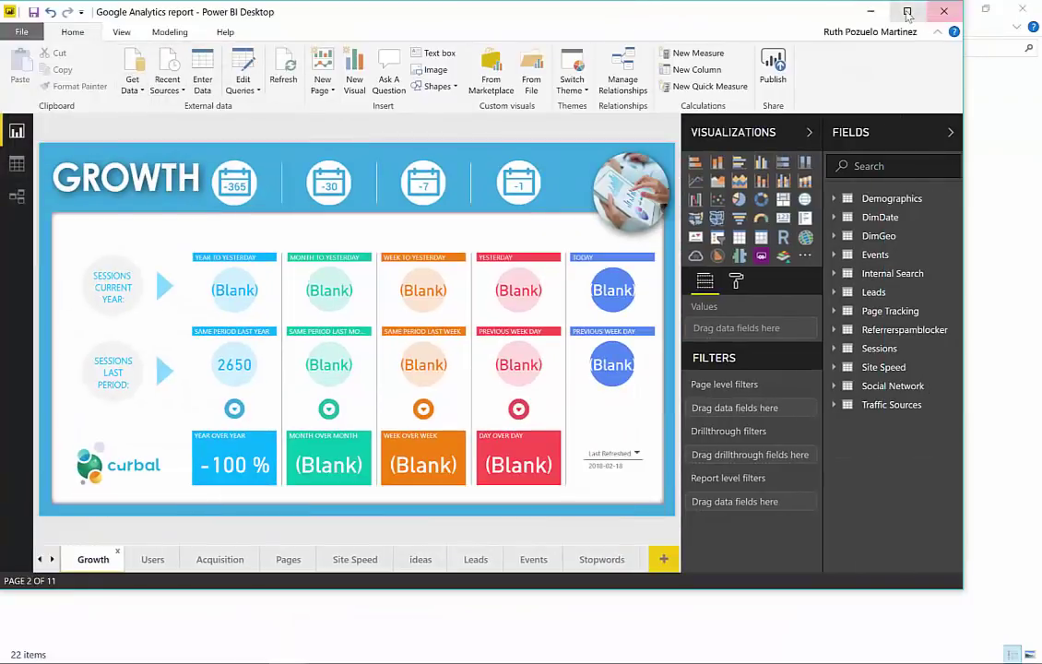
pyautogui.doubleClick(795, 11)
pyautogui.click(132, 79)
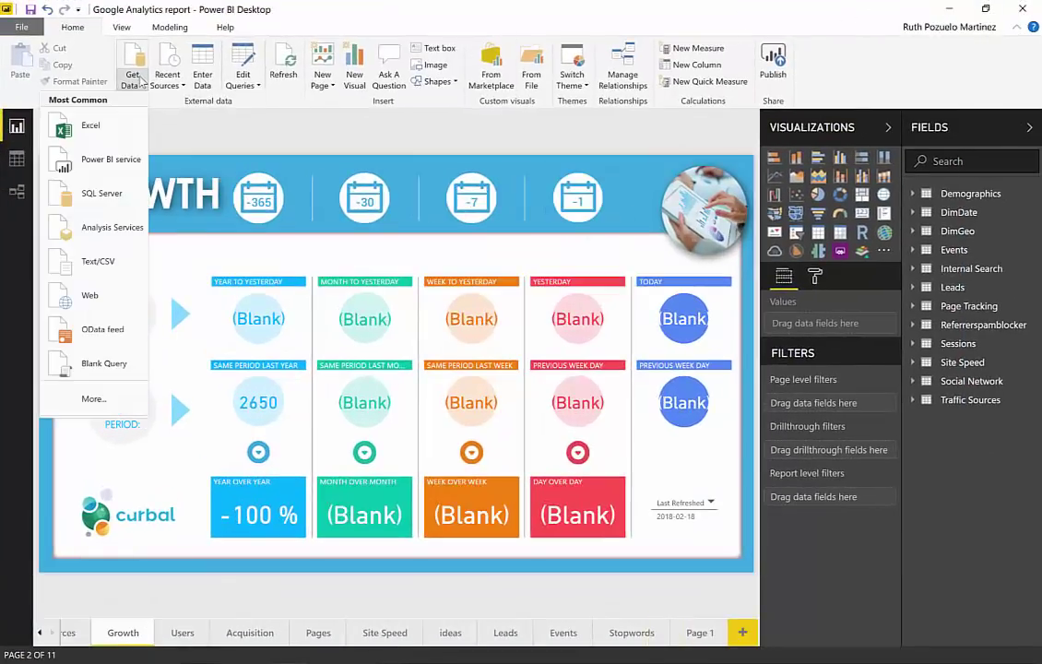
pyautogui.click(130, 76)
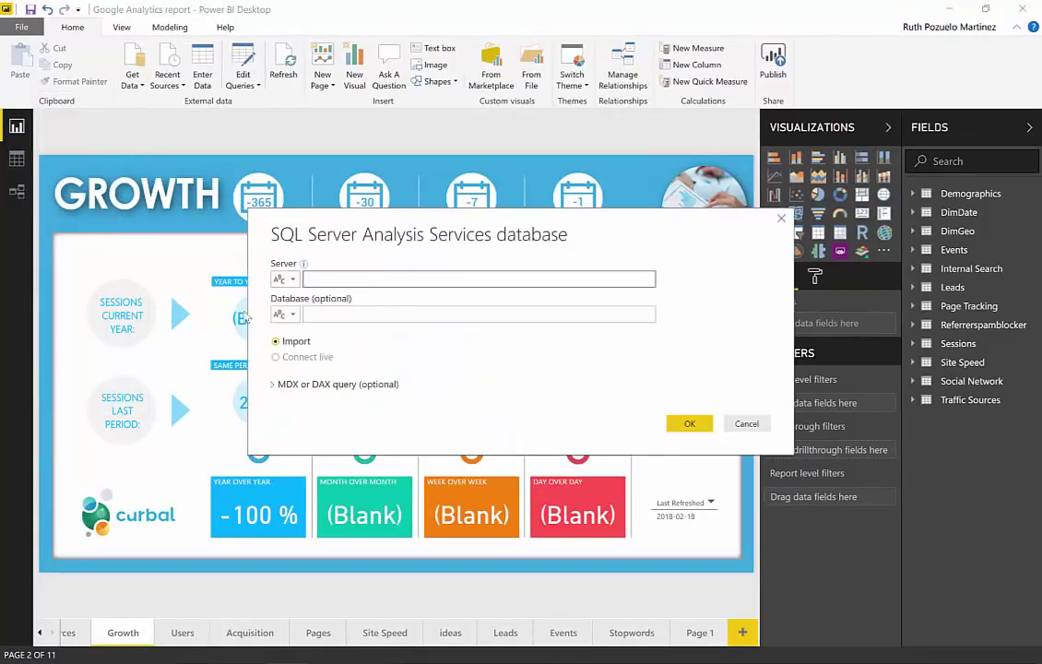
pyautogui.click(283, 280)
pyautogui.click(297, 293)
pyautogui.click(346, 279)
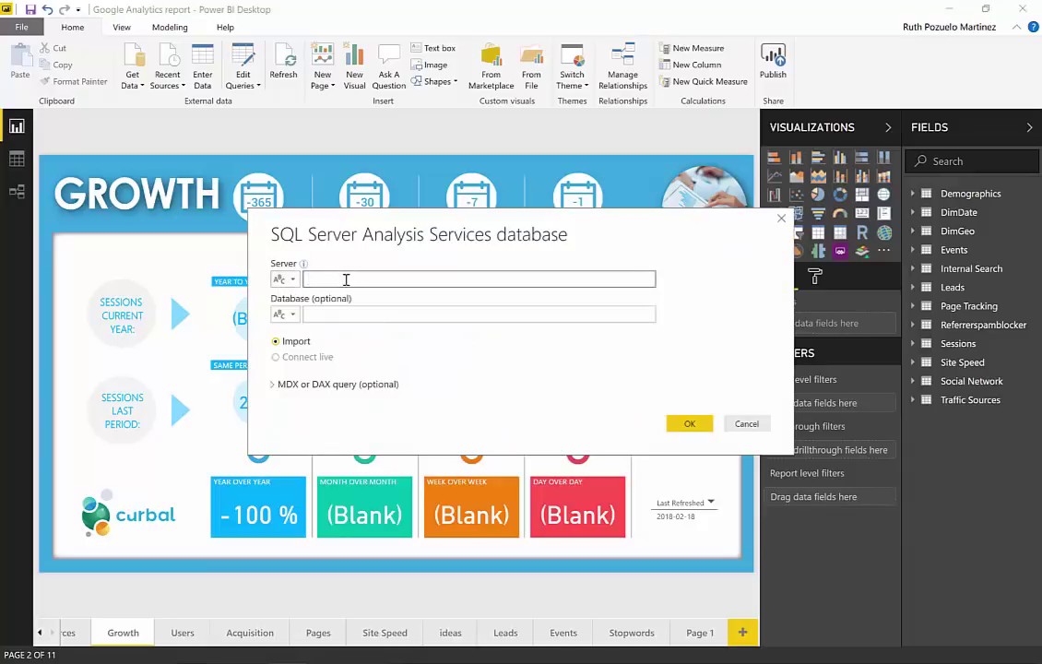
pyautogui.write('localhost')
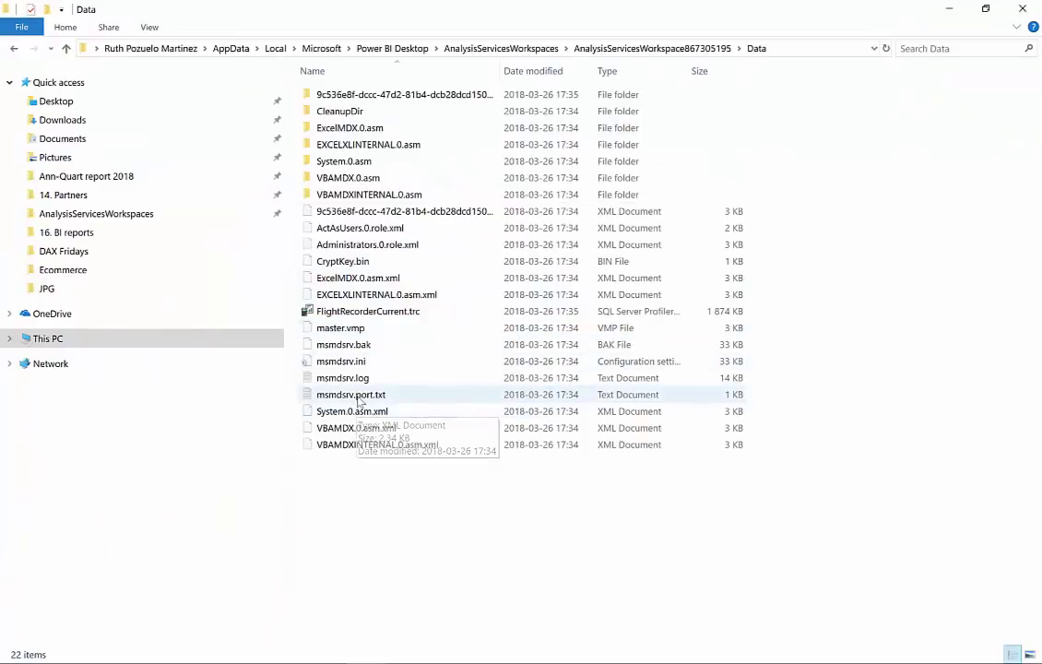
# Copy port 54064 from msmdsrv.port.txt so the server reads localhost:54064
pyautogui.doubleClick(349, 395)
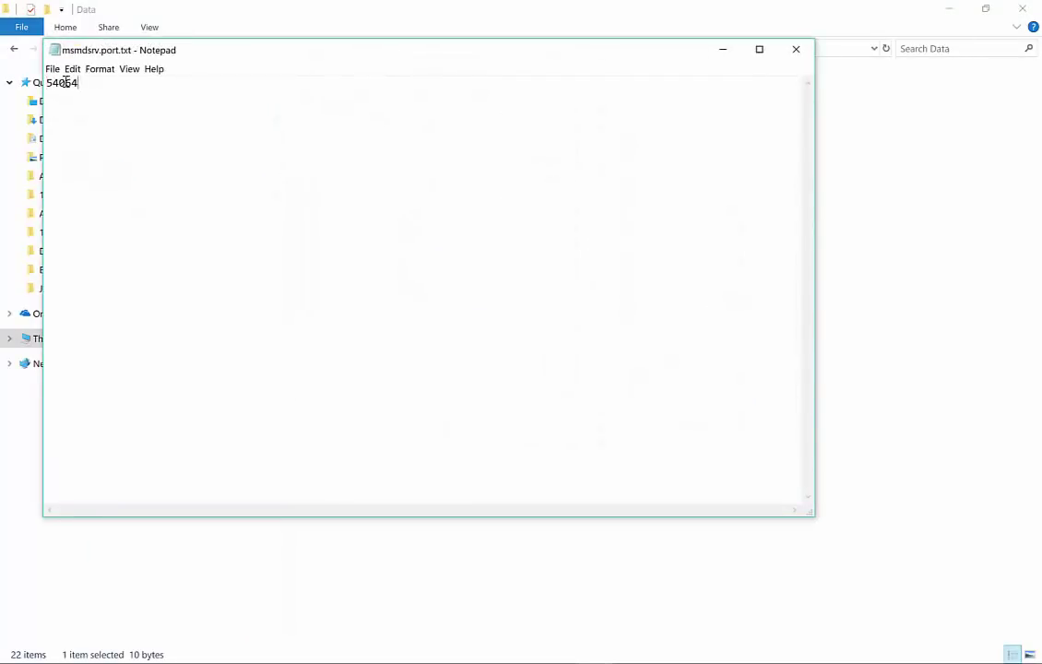
pyautogui.doubleClick(51, 83)
pyautogui.hotkey('ctrl', 'c')
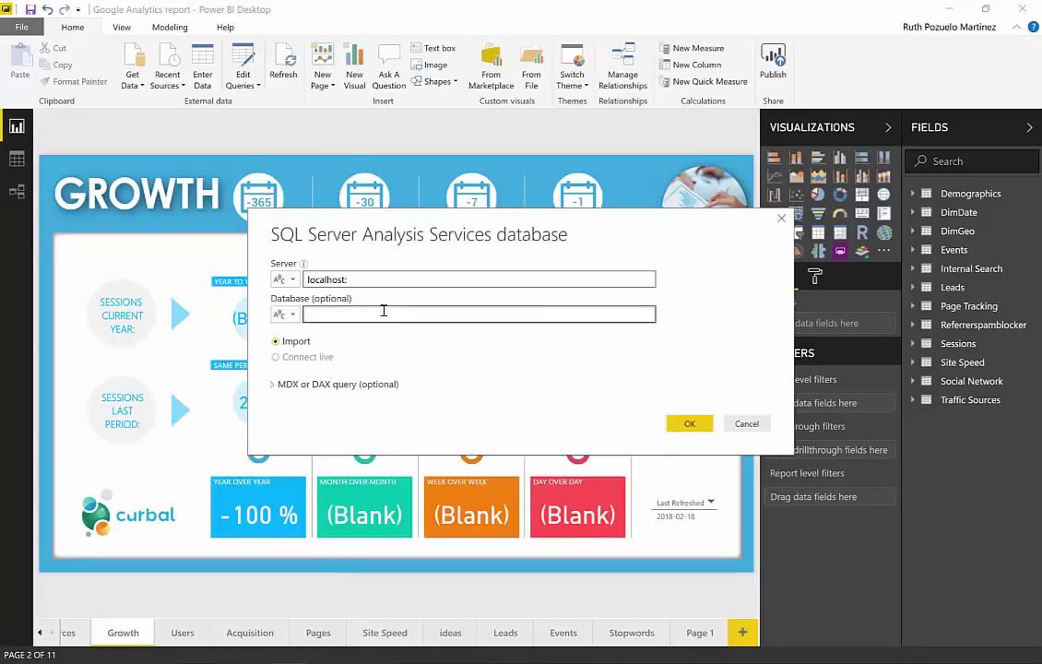
pyautogui.write(':')
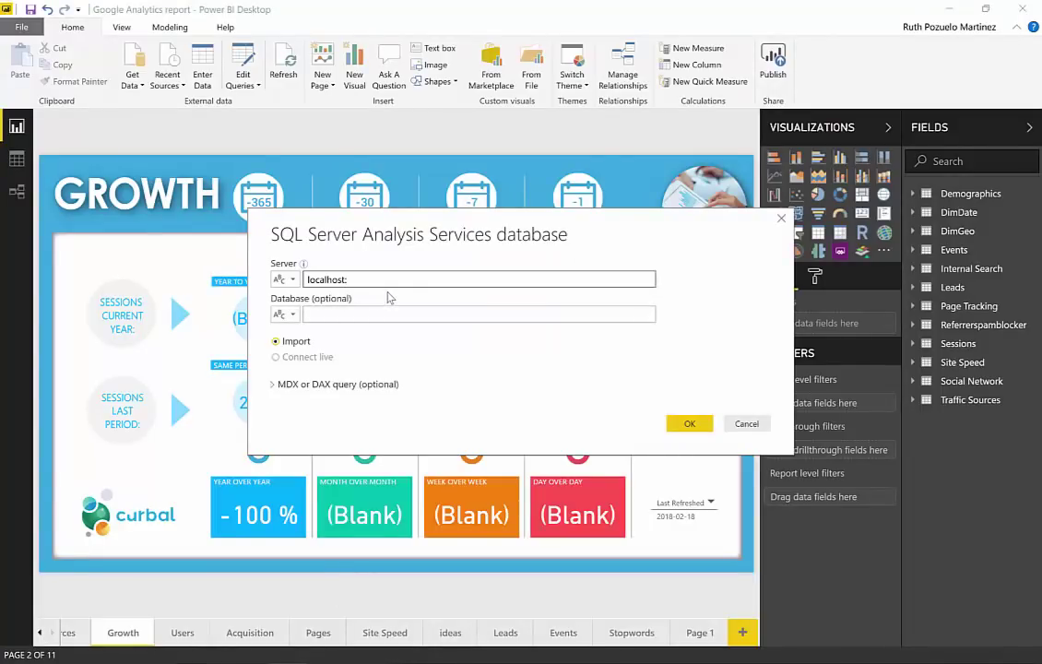
pyautogui.hotkey('ctrl', 'v')
# Fill Database with 9c536e8f-dccc-47d2-81b4-dcb28dcd1507, copied from the .db file name minus its suffix
pyautogui.click(336, 314)
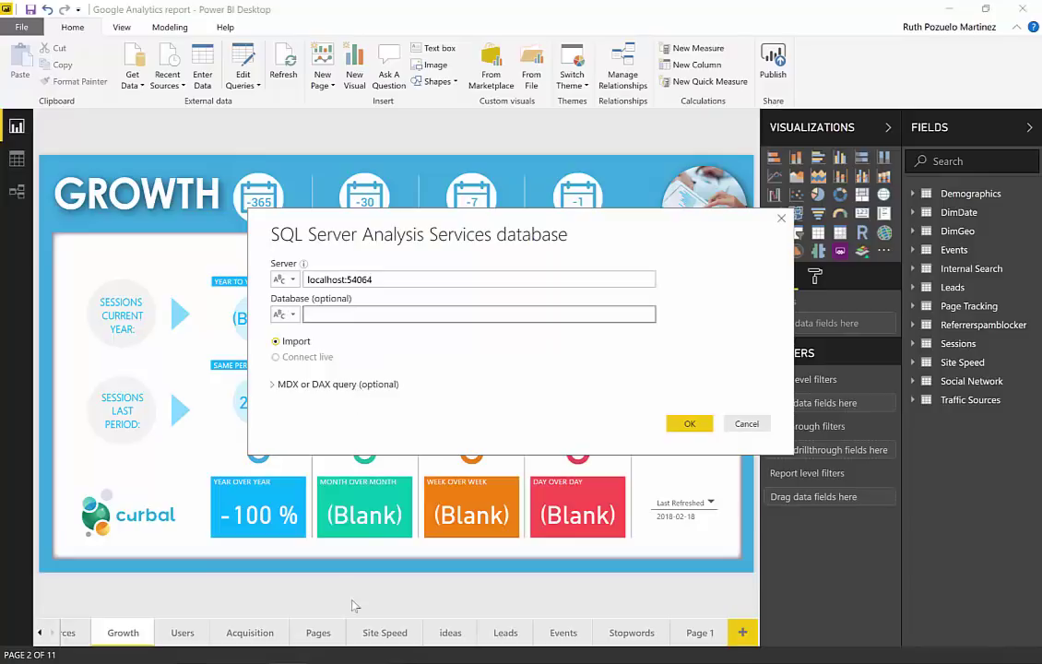
pyautogui.hotkey('alt', 'Tab')
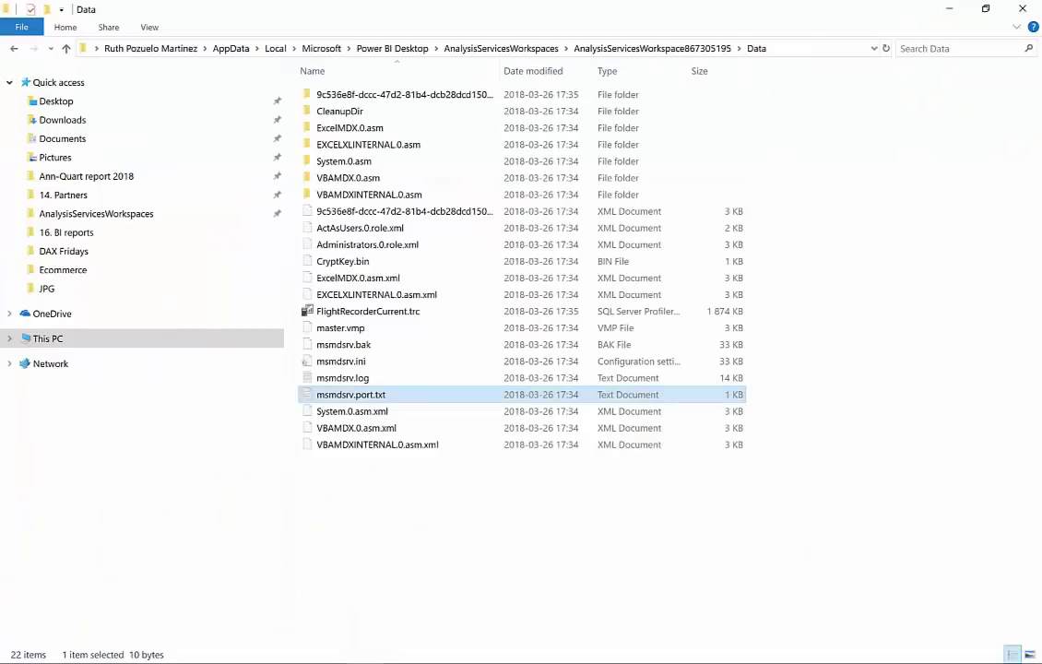
pyautogui.click(404, 216)
pyautogui.click(404, 214)
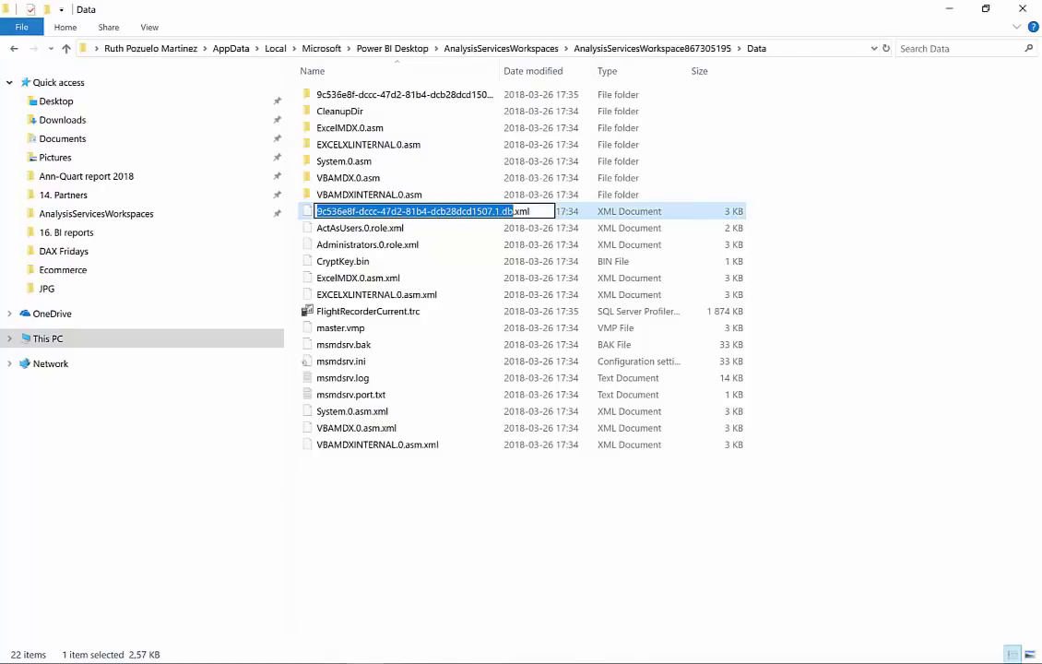
pyautogui.hotkey('ctrl', 'c')
pyautogui.hotkey('alt', 'Tab')
pyautogui.hotkey('ctrl', 'v')
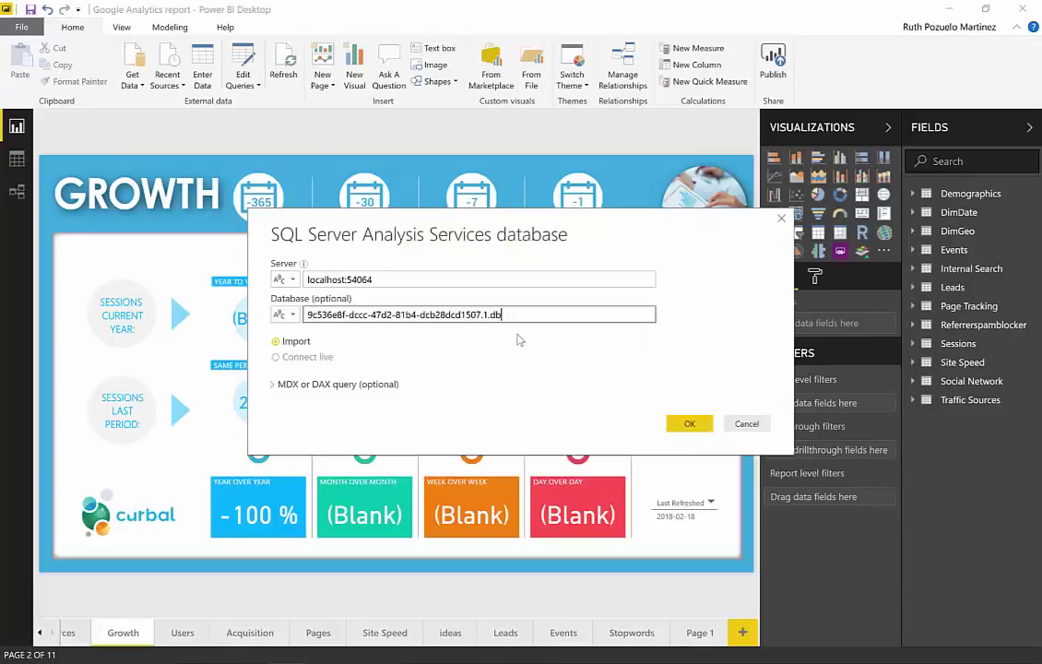
pyautogui.press('BackSpace')
pyautogui.press('BackSpace')
pyautogui.press('BackSpace')
pyautogui.press('BackSpace')
# Expand the 'MDX or DAX query (optional)' section and put the cursor in its empty query box
pyautogui.click(332, 384)
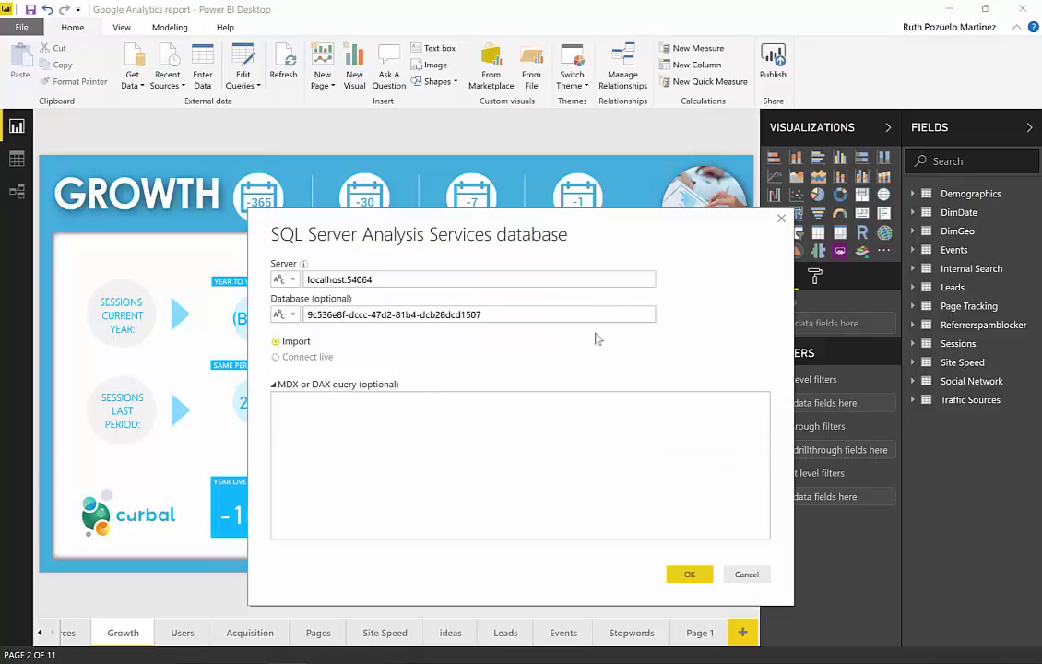
pyautogui.moveTo(482, 222); pyautogui.dragTo(470, 94)
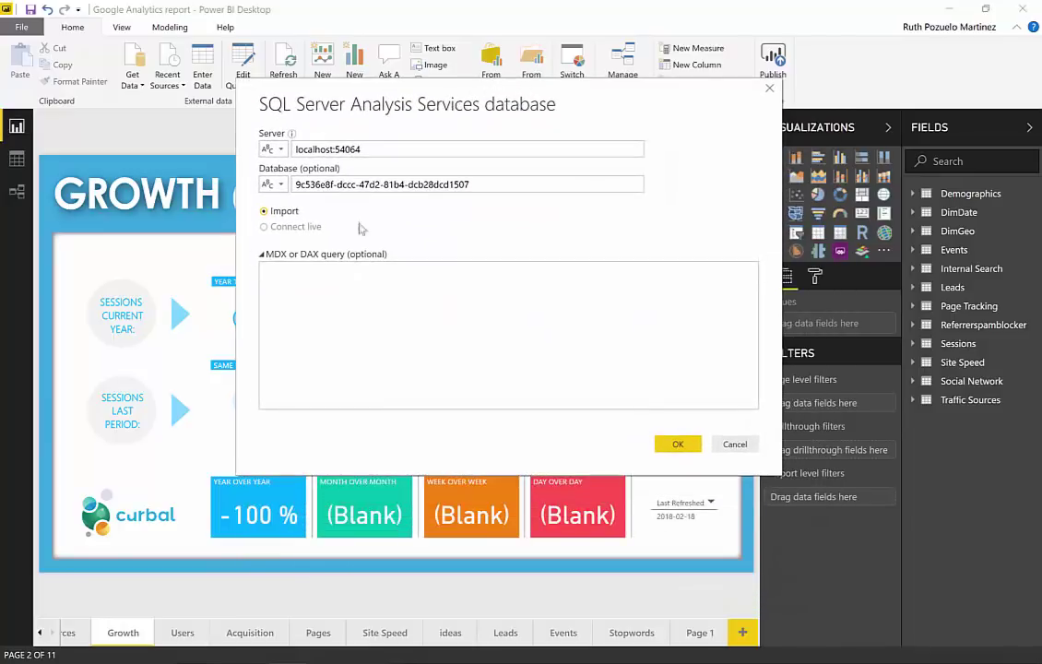
pyautogui.click(625, 337)
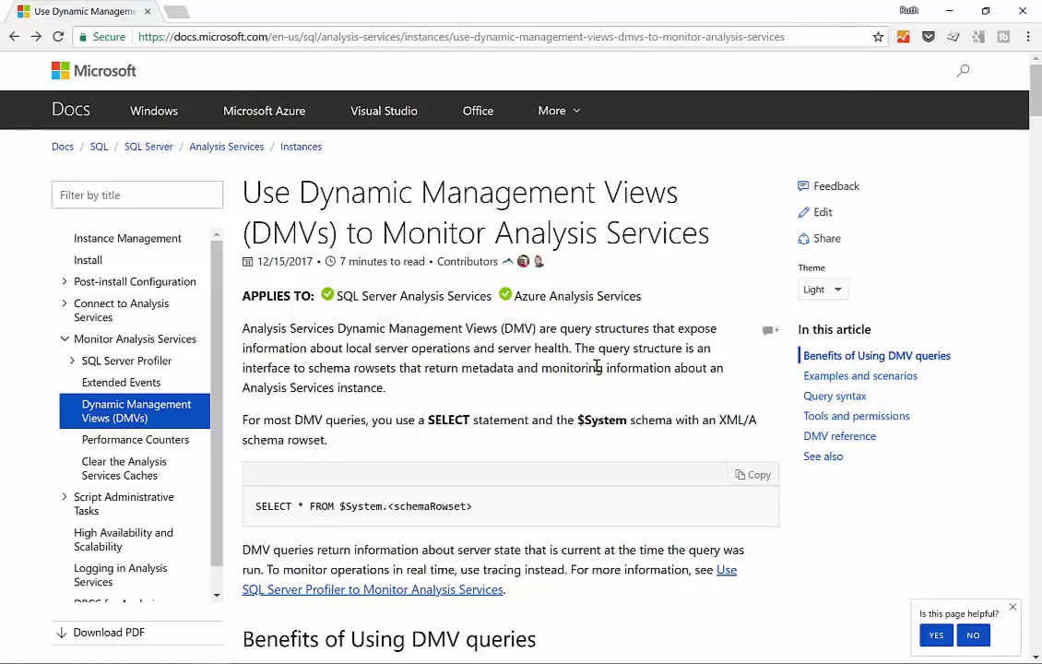
# Read the DMV article's query syntax, highlighting the SELECT line and the unsupported-features note
pyautogui.scroll(-5, 597, 366)
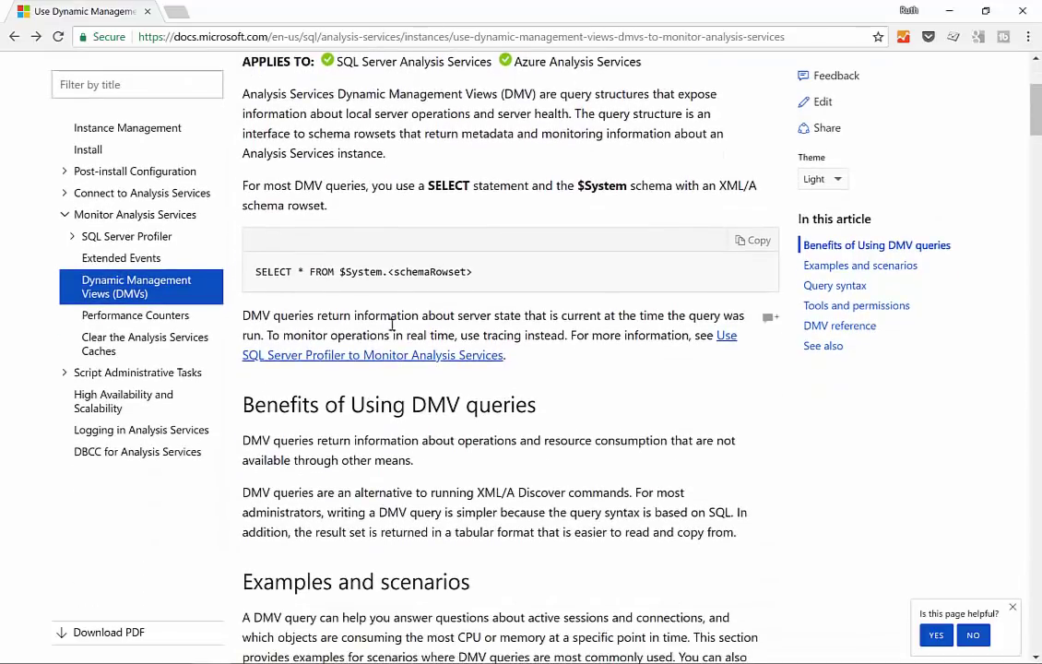
pyautogui.moveTo(246, 272); pyautogui.dragTo(511, 285)
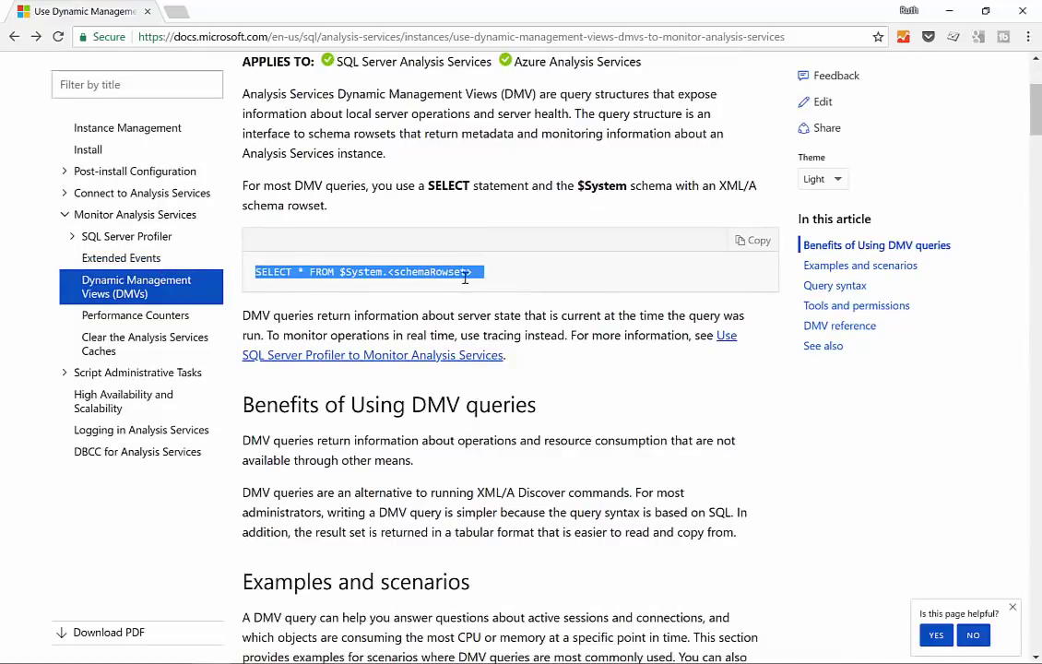
pyautogui.scroll(-4, 554, 287)
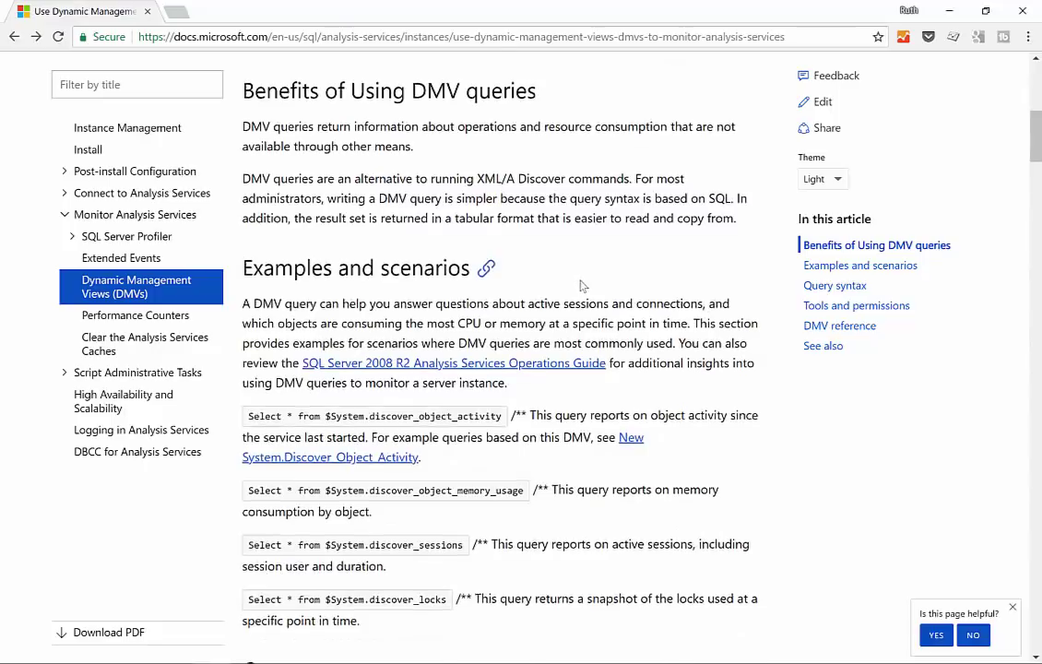
pyautogui.scroll(-12, 581, 284)
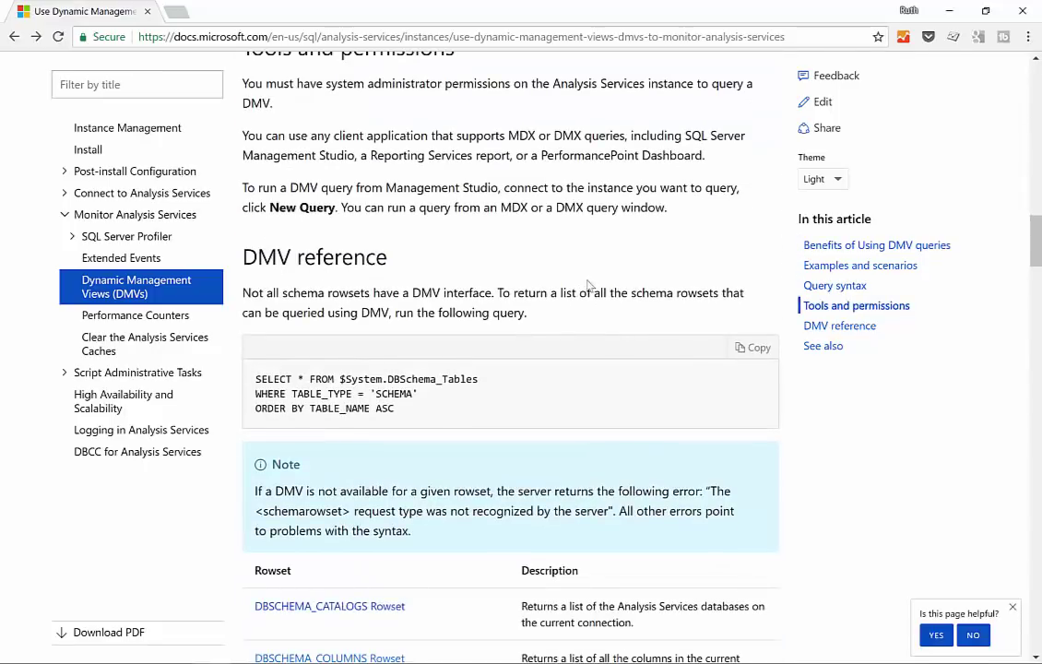
pyautogui.scroll(2, 562, 276)
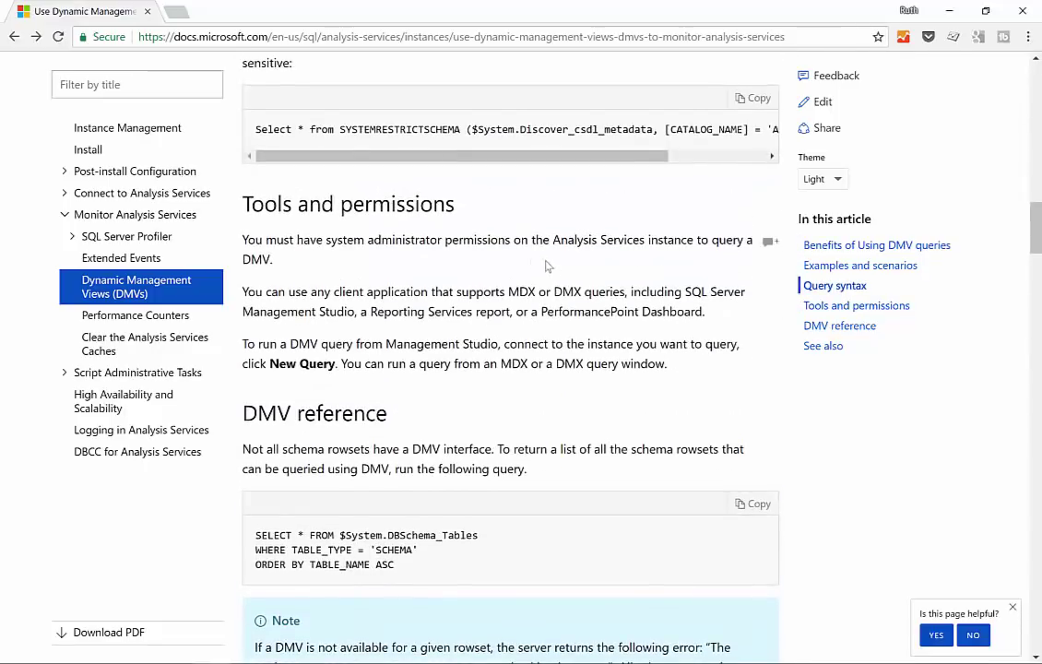
pyautogui.scroll(-7, 553, 272)
pyautogui.scroll(5, 568, 274)
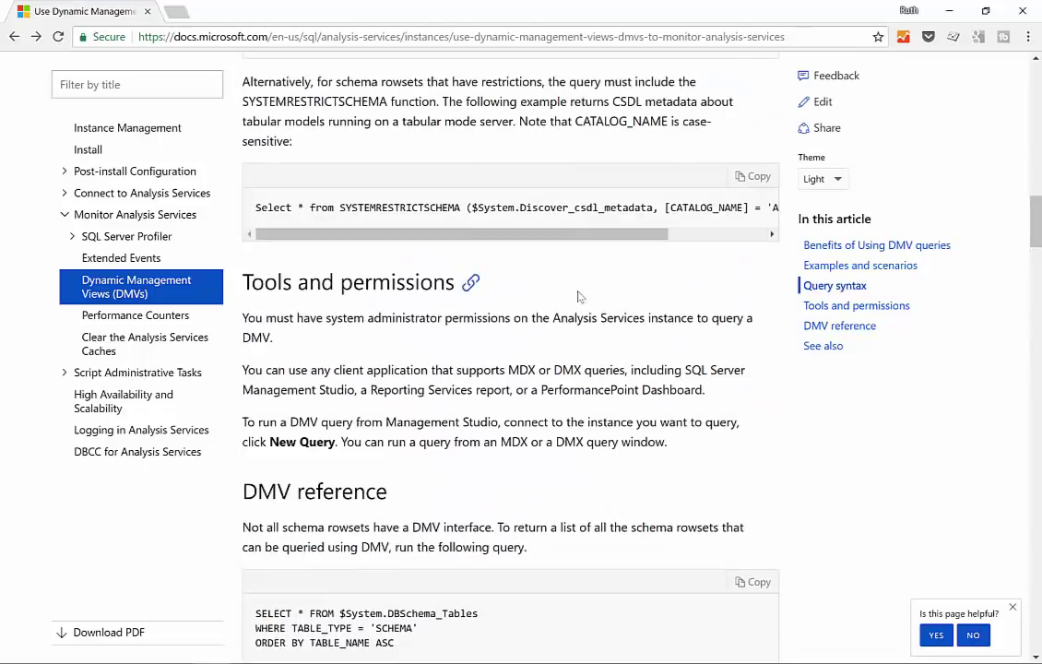
pyautogui.scroll(1, 595, 306)
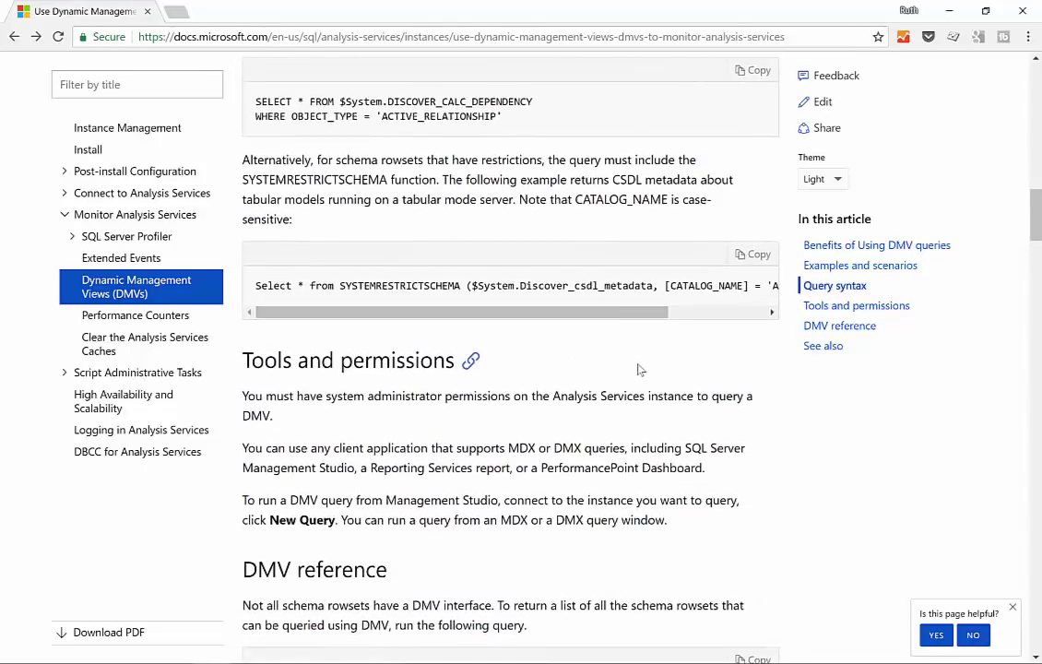
pyautogui.scroll(6, 640, 369)
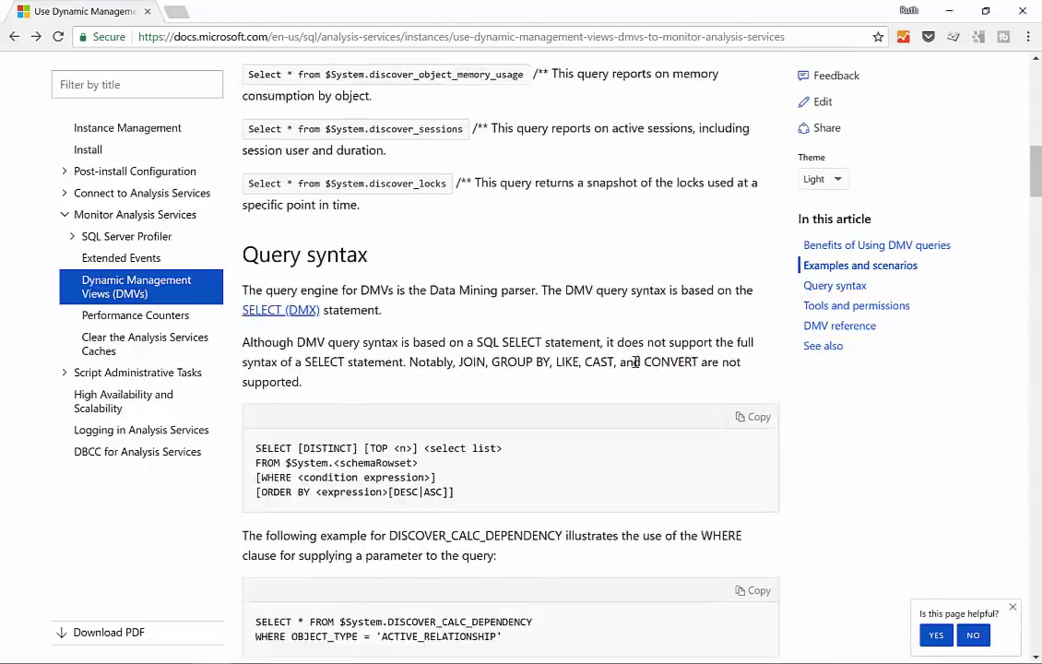
pyautogui.scroll(1, 635, 363)
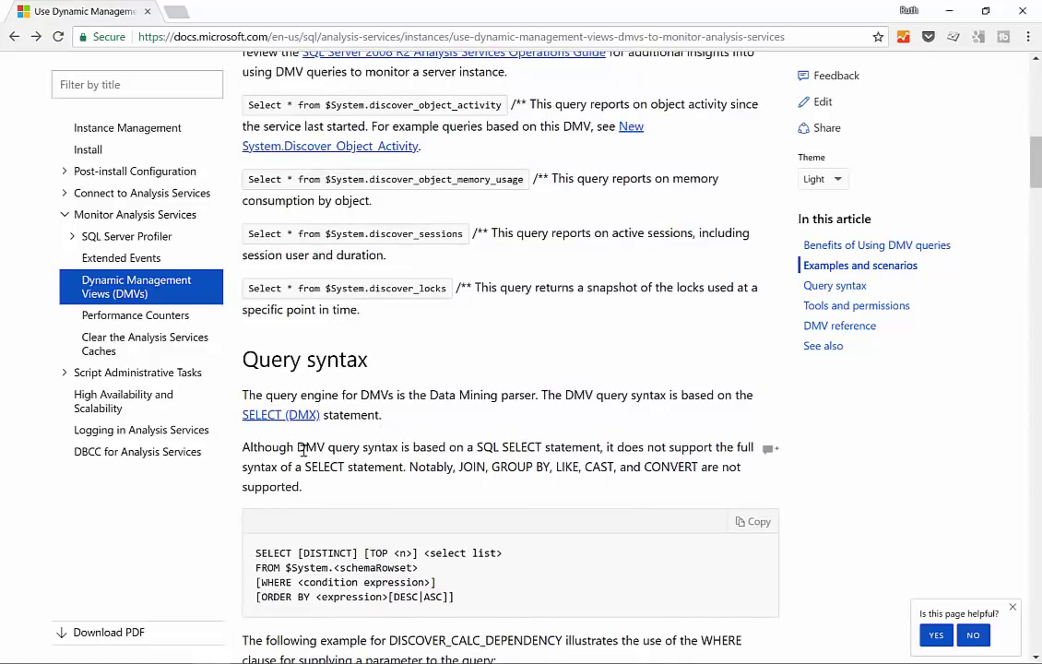
pyautogui.moveTo(289, 450); pyautogui.dragTo(667, 466)
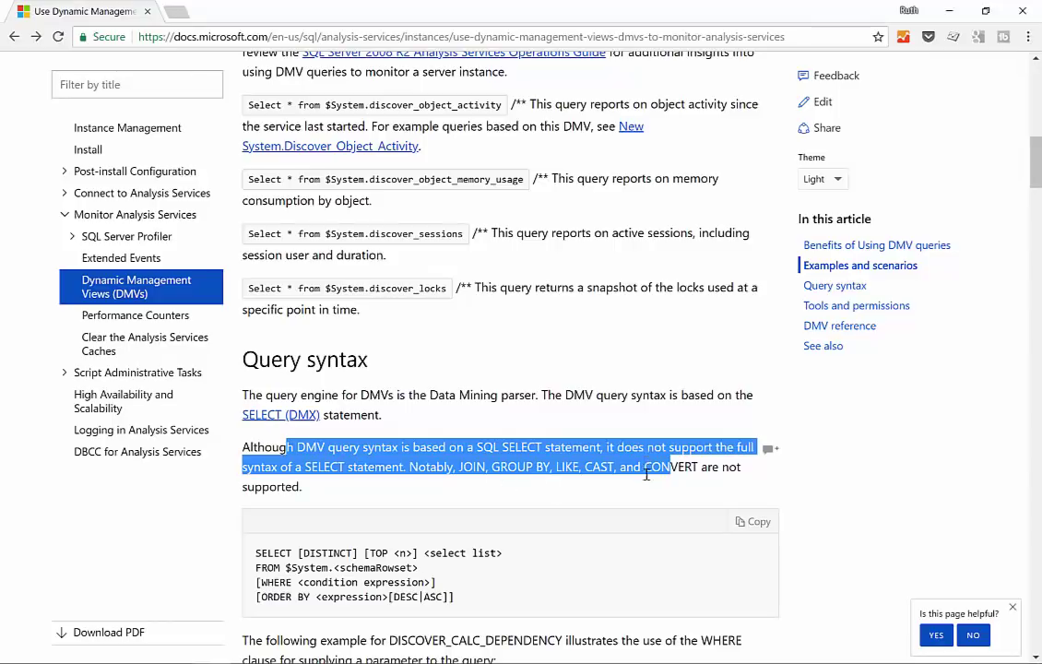
pyautogui.click(587, 426)
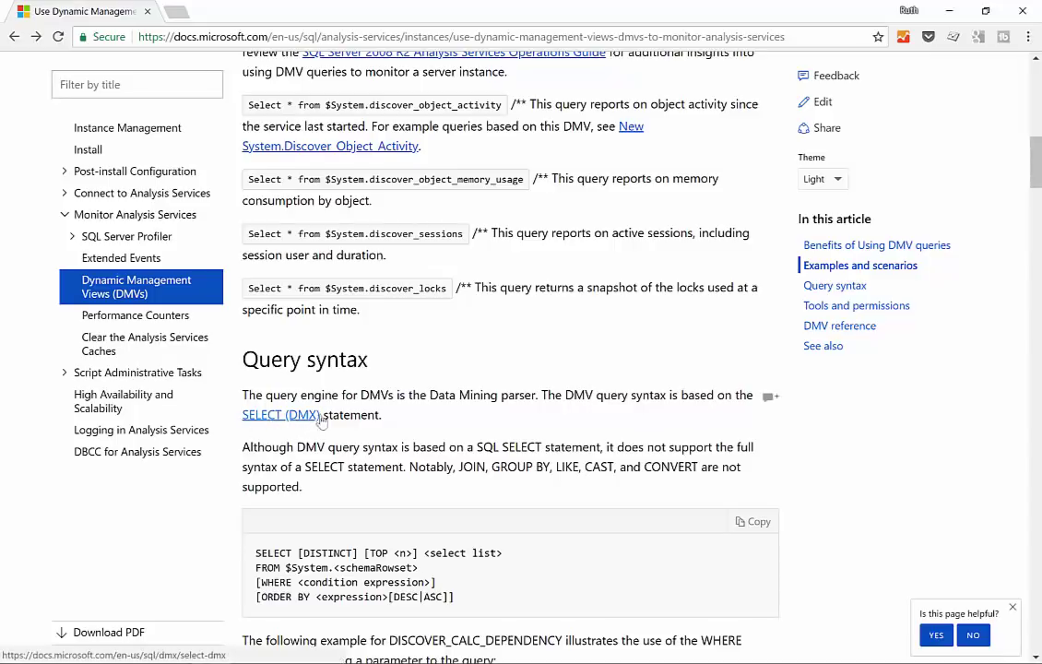
# Copy SELECT * FROM $System.<schemaRowset> from the article into Power BI's query box
pyautogui.scroll(2, 581, 382)
pyautogui.scroll(10, 586, 383)
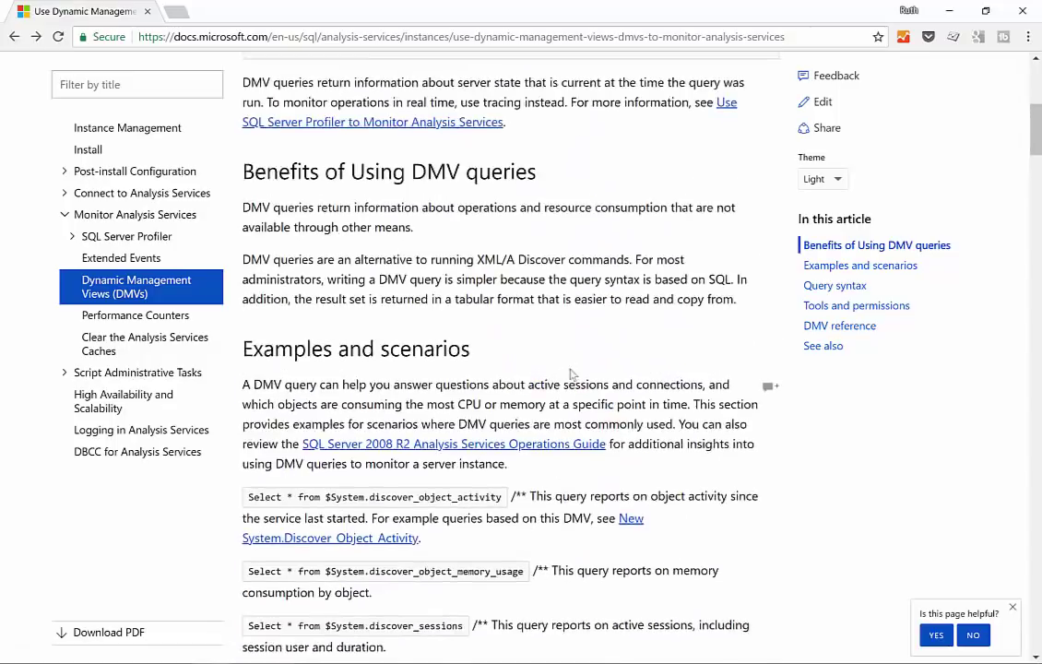
pyautogui.scroll(-4, 505, 362)
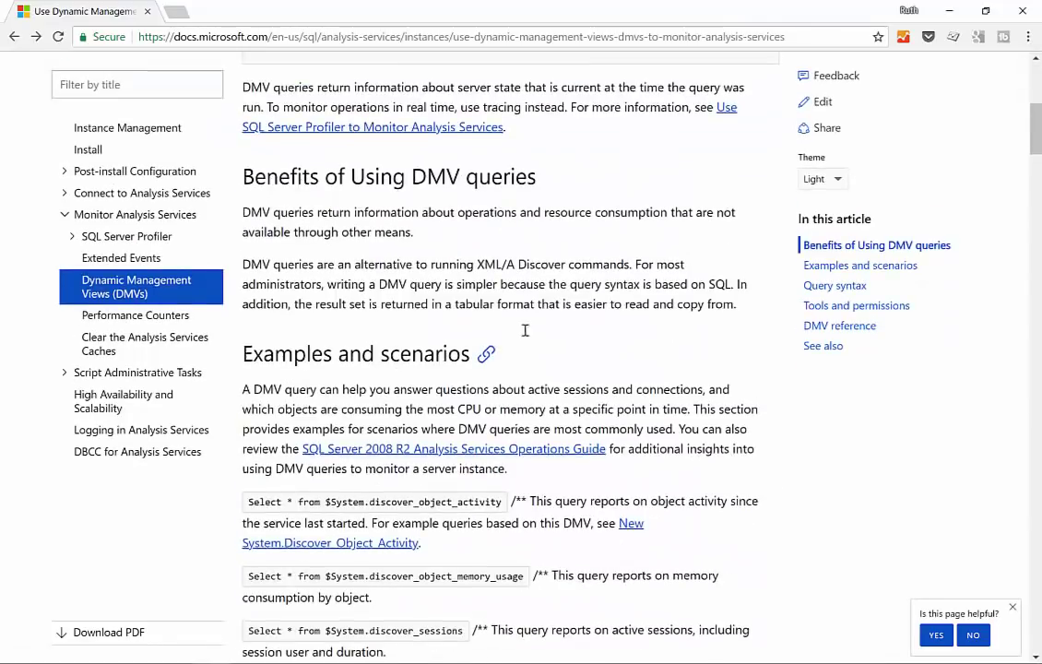
pyautogui.scroll(2, 479, 332)
pyautogui.doubleClick(414, 286)
pyautogui.moveTo(414, 286); pyautogui.dragTo(249, 287)
pyautogui.hotkey('ctrl', 'c')
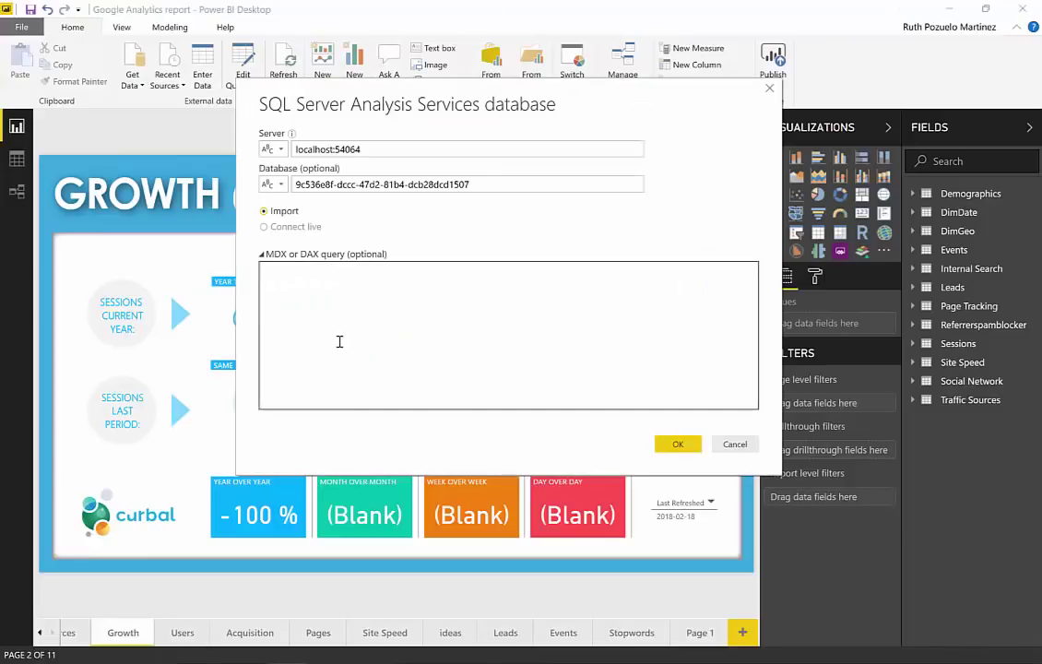
pyautogui.click(343, 345)
pyautogui.hotkey('ctrl', 'v')
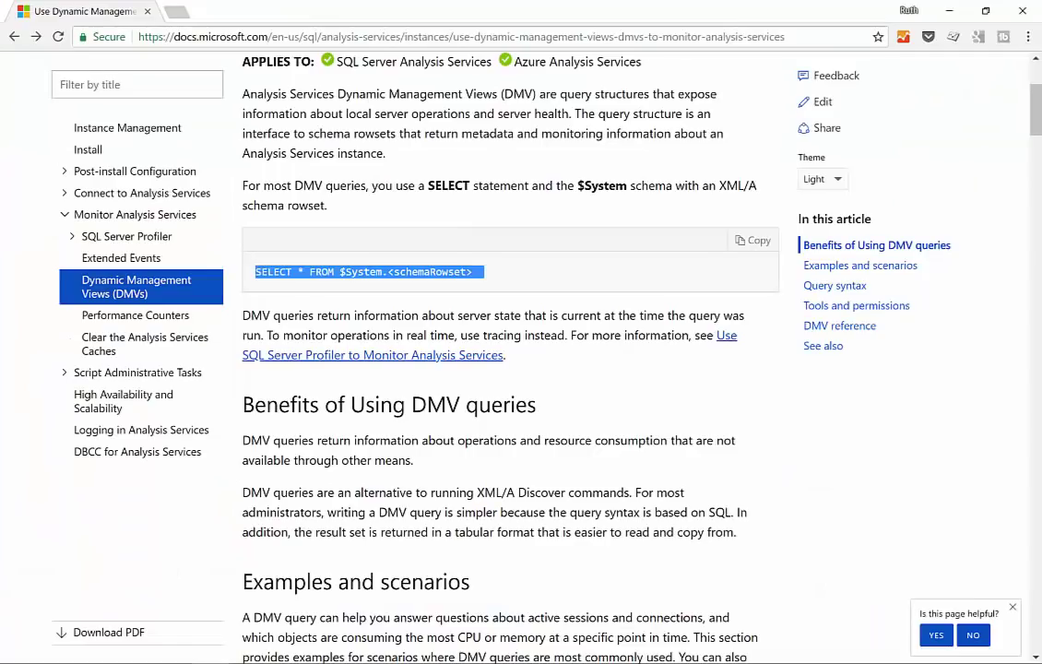
# Scroll to the DMV rowset reference table and select the DISCOVER_STORAGE_TABLE_COLUMNS name
pyautogui.click(605, 500)
pyautogui.scroll(-10, 624, 450)
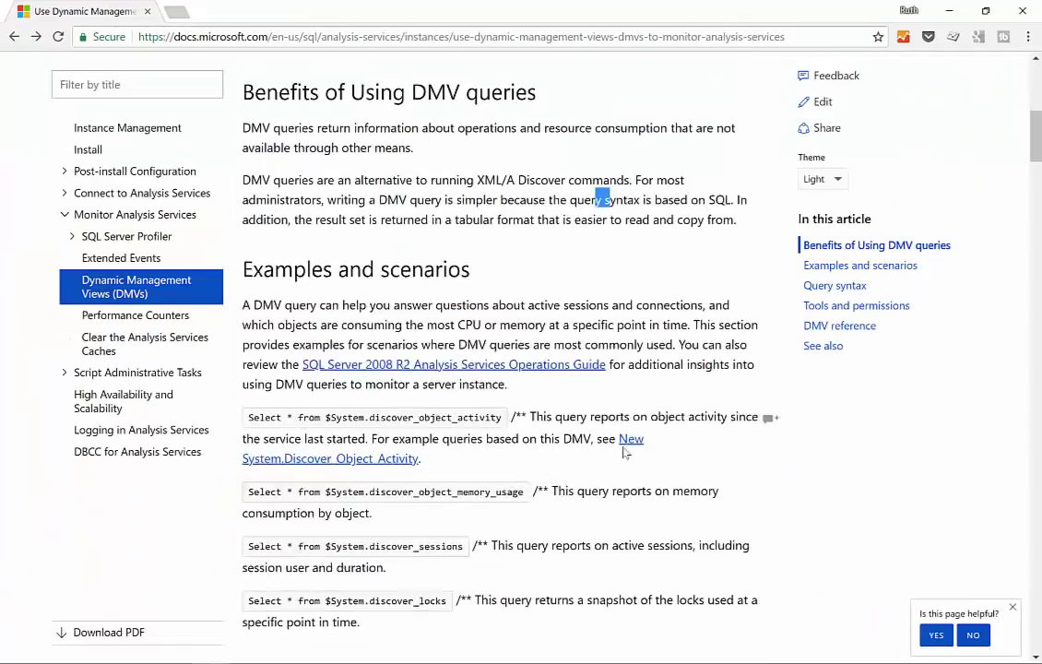
pyautogui.scroll(-13, 605, 428)
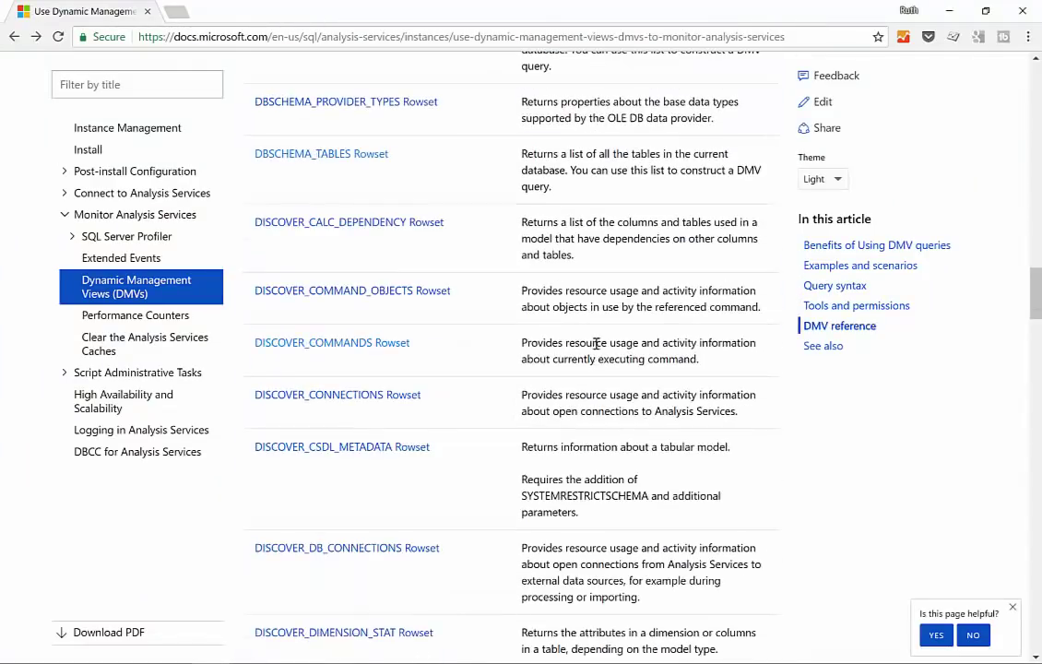
pyautogui.scroll(-10, 400, 369)
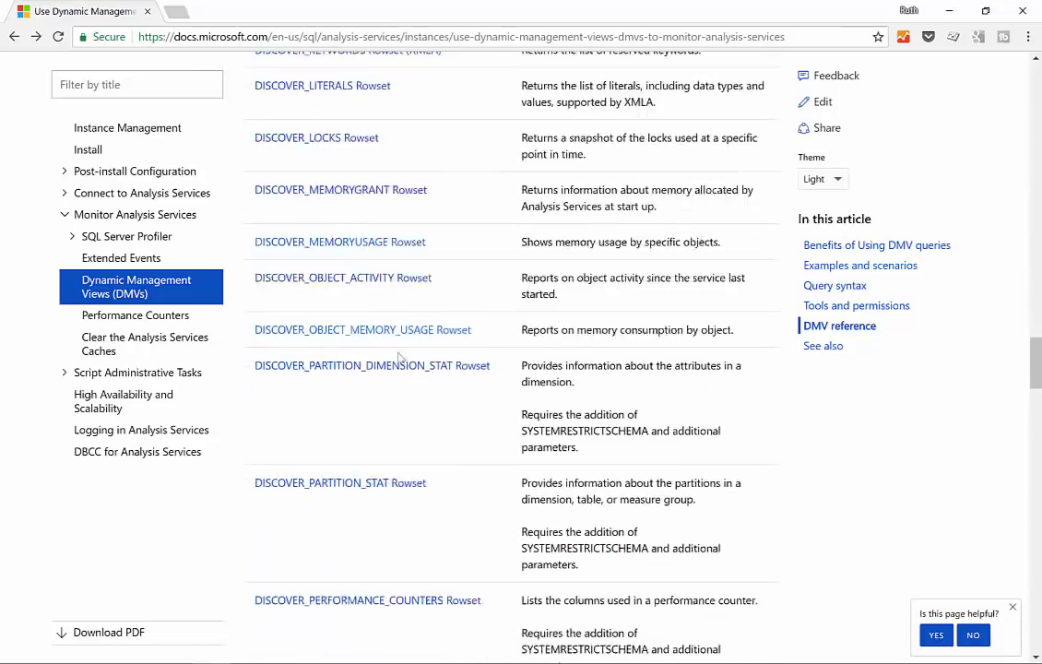
pyautogui.scroll(-12, 401, 359)
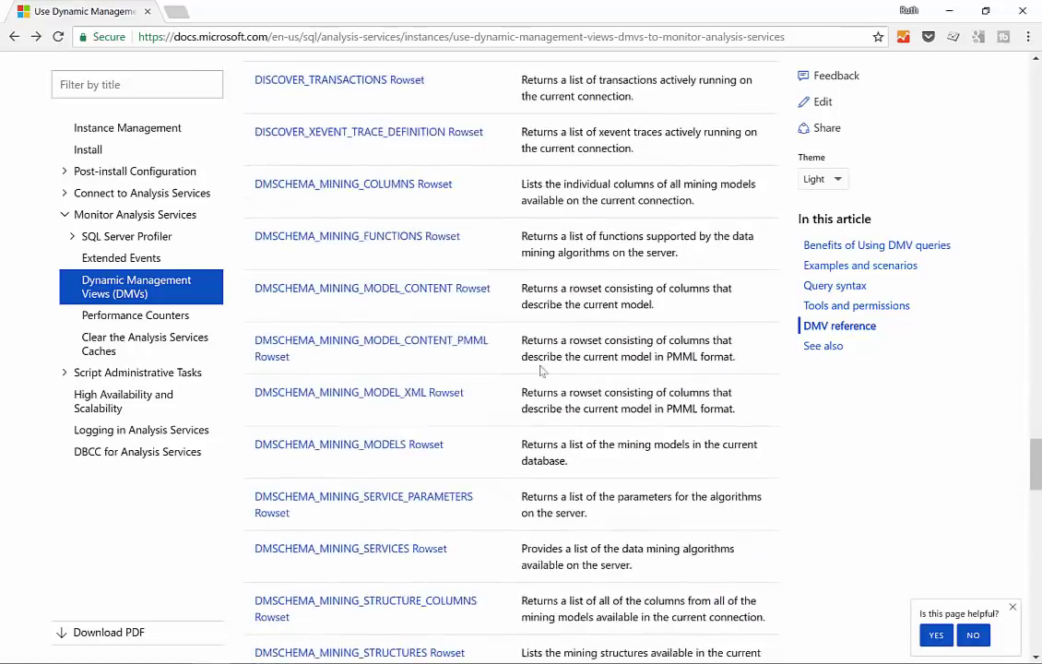
pyautogui.scroll(-9, 605, 383)
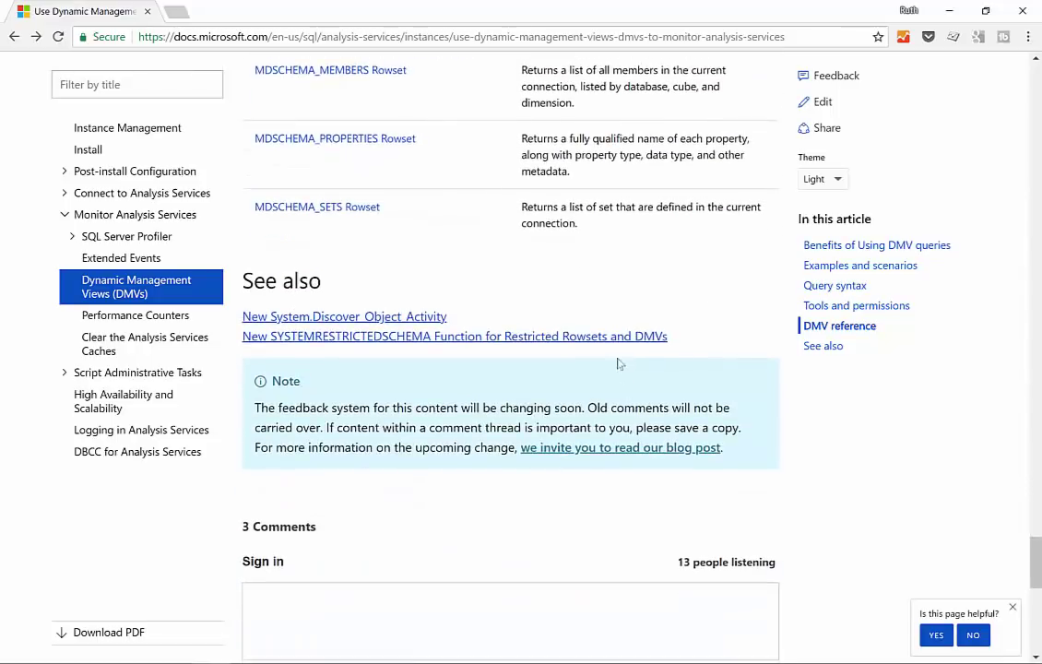
pyautogui.scroll(5, 616, 353)
pyautogui.scroll(3, 594, 326)
pyautogui.scroll(7, 591, 333)
pyautogui.scroll(3, 609, 313)
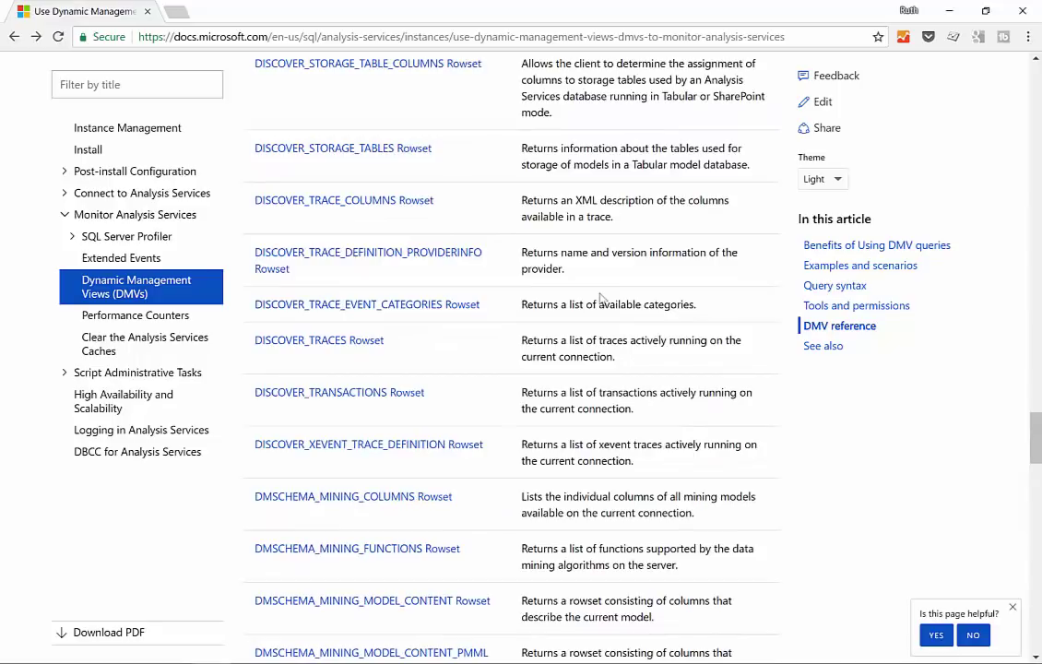
pyautogui.scroll(-4, 569, 191)
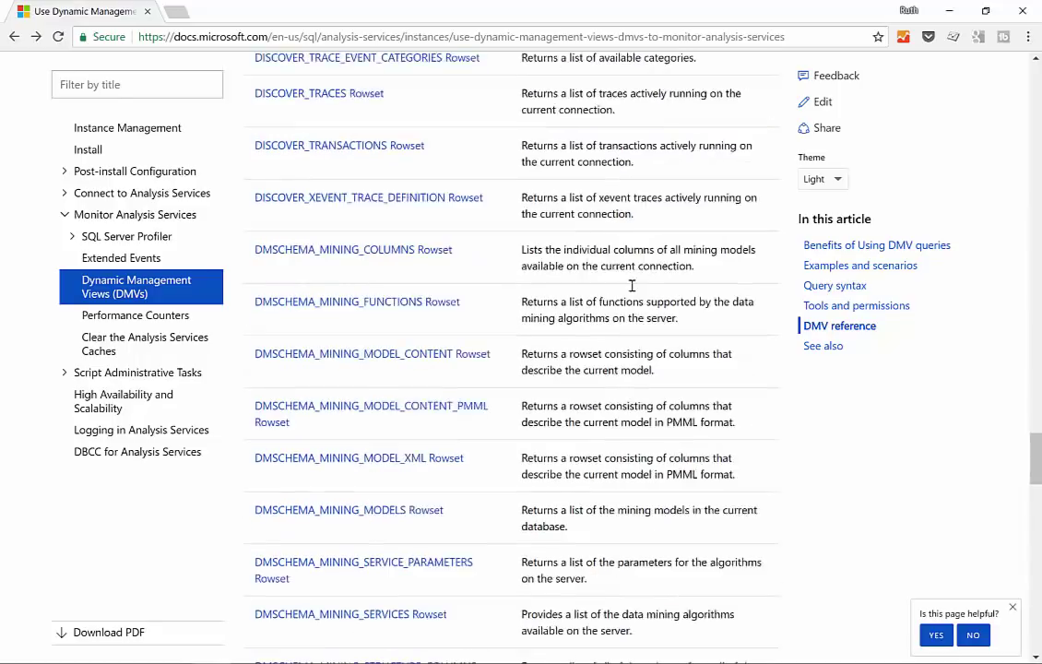
pyautogui.scroll(-4, 624, 305)
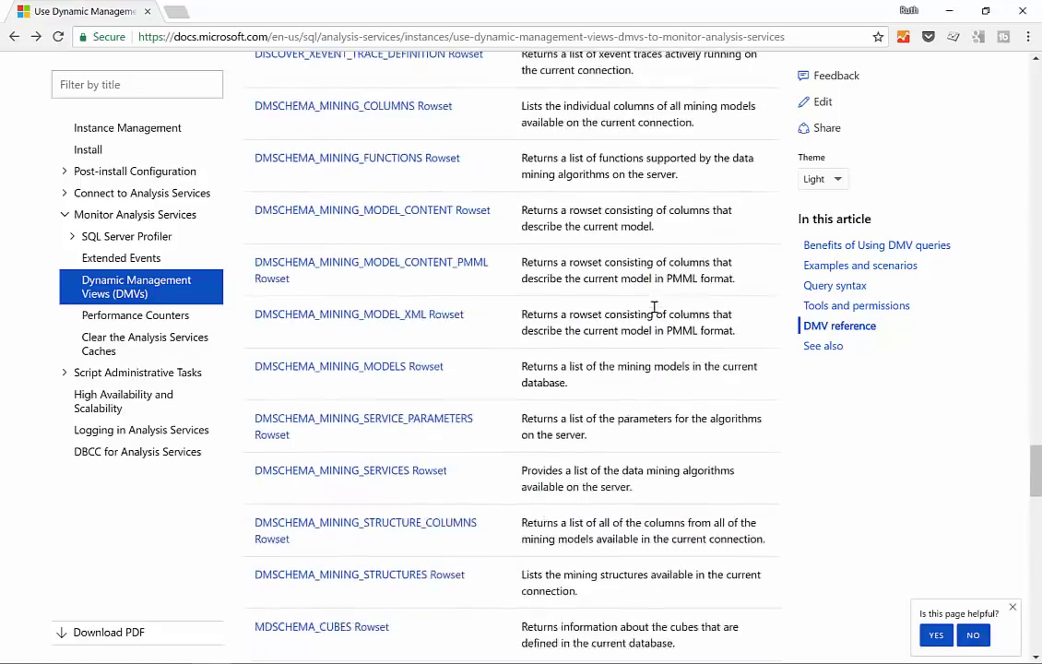
pyautogui.scroll(-4, 646, 297)
pyautogui.scroll(-4, 645, 297)
pyautogui.scroll(9, 623, 291)
pyautogui.scroll(8, 624, 293)
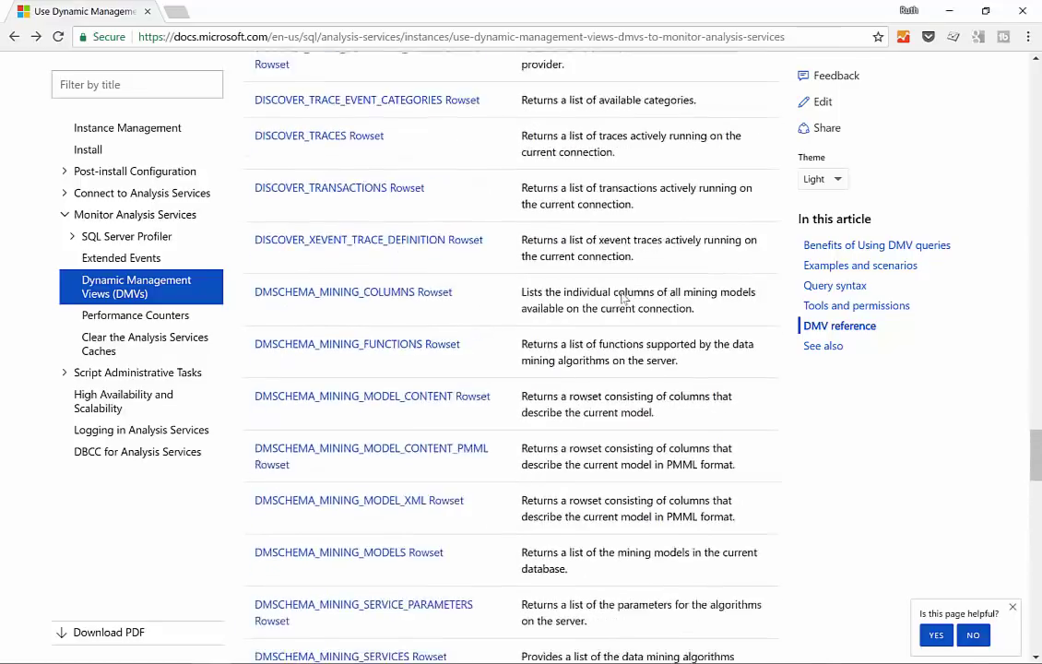
pyautogui.scroll(2, 631, 301)
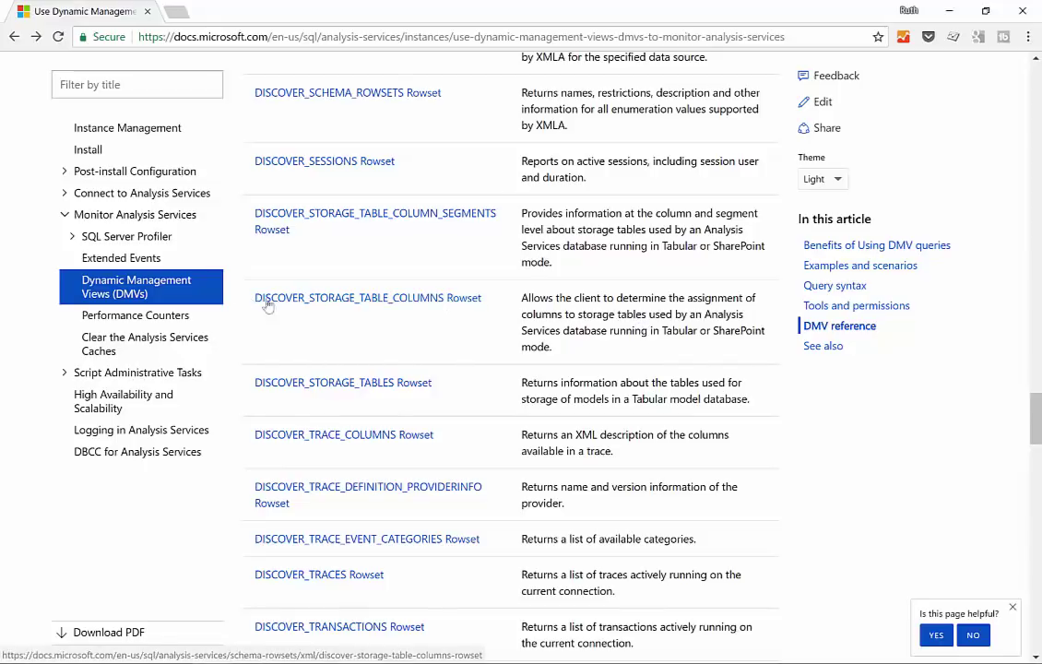
pyautogui.moveTo(553, 299); pyautogui.dragTo(657, 334)
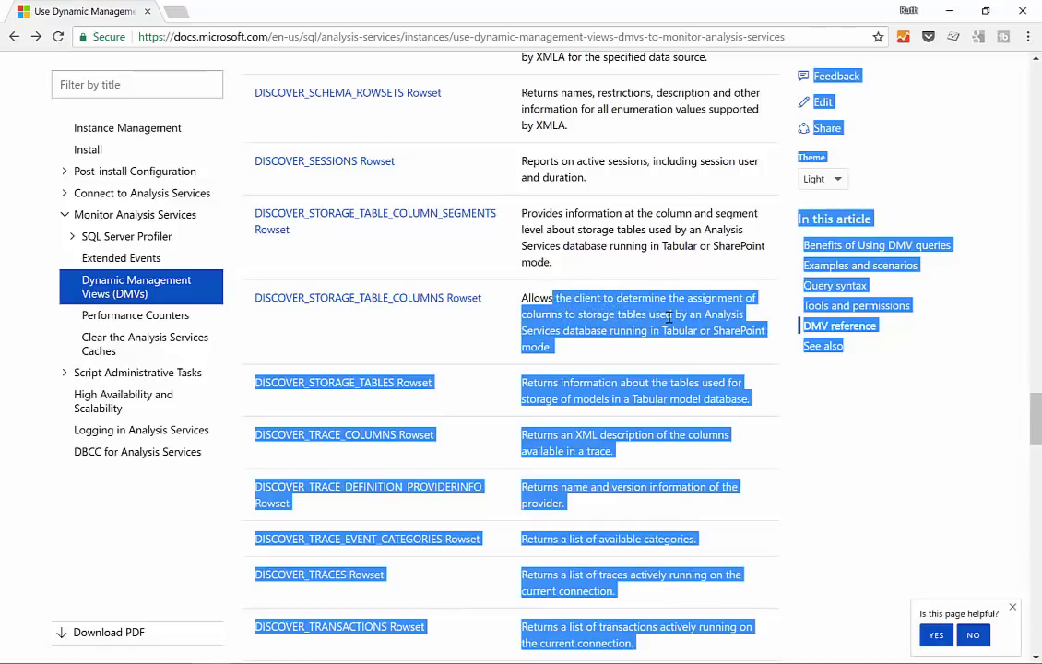
pyautogui.click(628, 356)
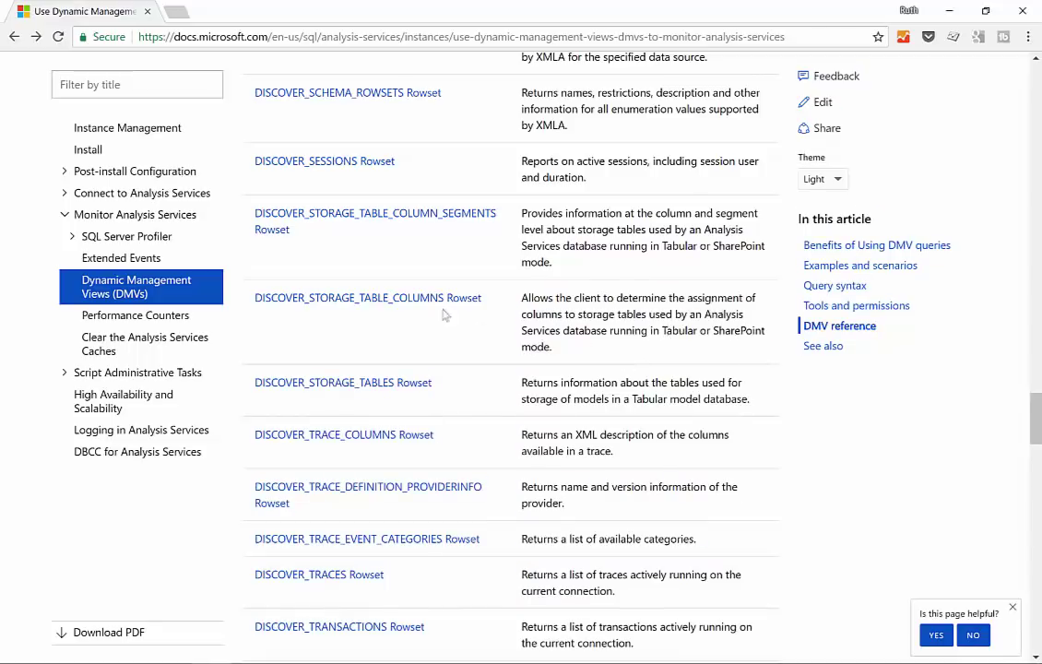
pyautogui.moveTo(396, 298); pyautogui.dragTo(448, 298)
pyautogui.hotkey('ctrl', 'c')
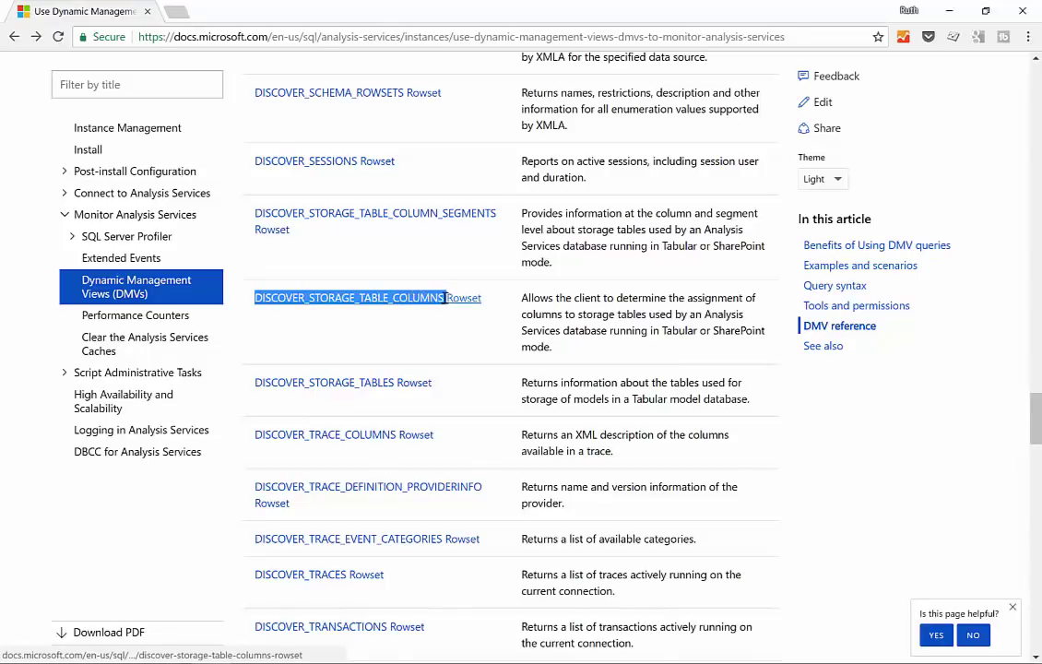
# Replace <schemaRowset> with DISCOVER_STORAGE_TABLE_COLUMNS and run the query with current Windows credentials
pyautogui.hotkey('alt', 'Tab')
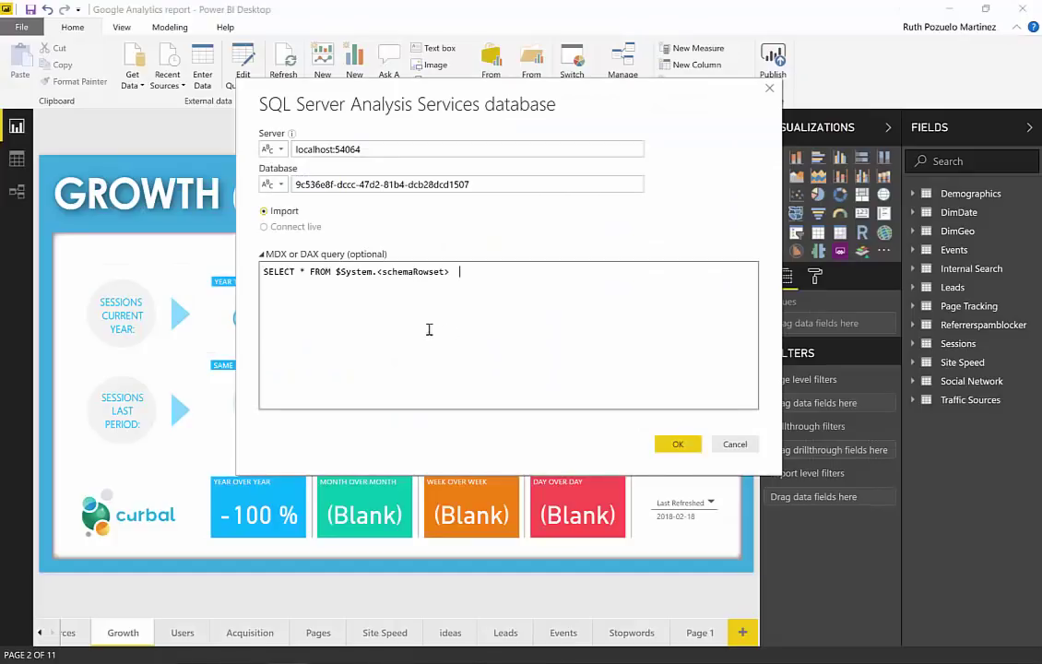
pyautogui.moveTo(452, 272); pyautogui.dragTo(388, 273)
pyautogui.press('BackSpace')
pyautogui.hotkey('ctrl', 'v')
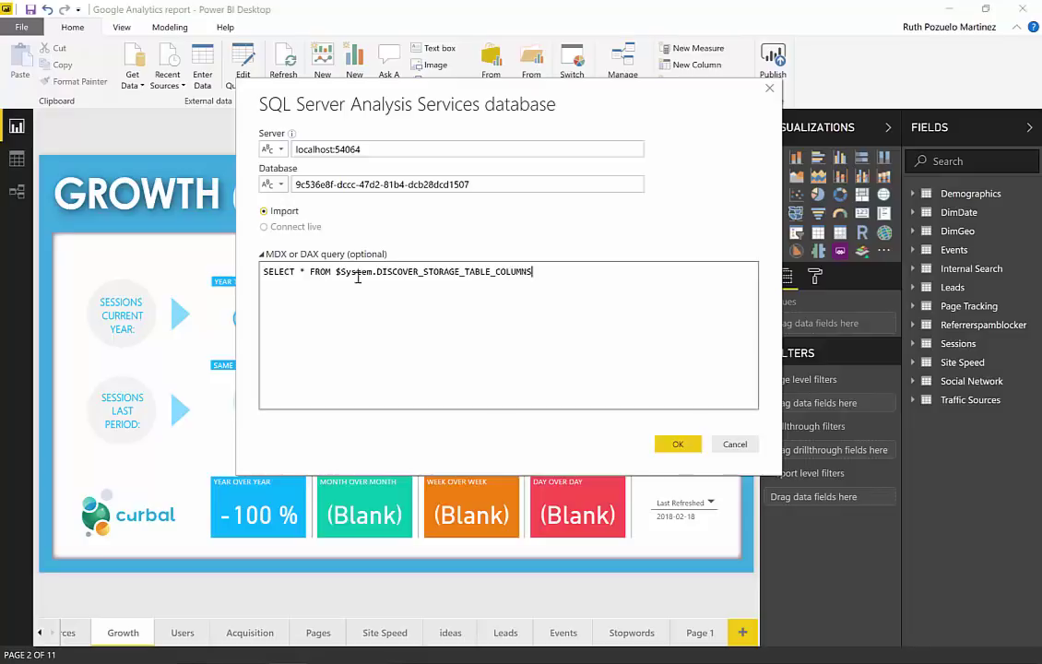
pyautogui.click(683, 443)
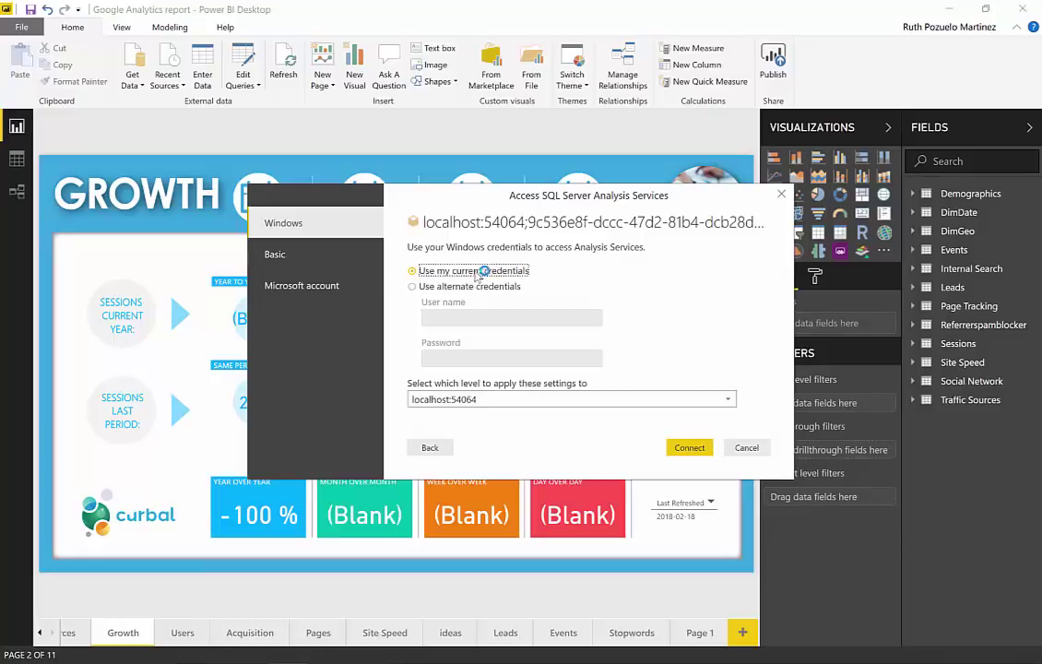
pyautogui.click(689, 450)
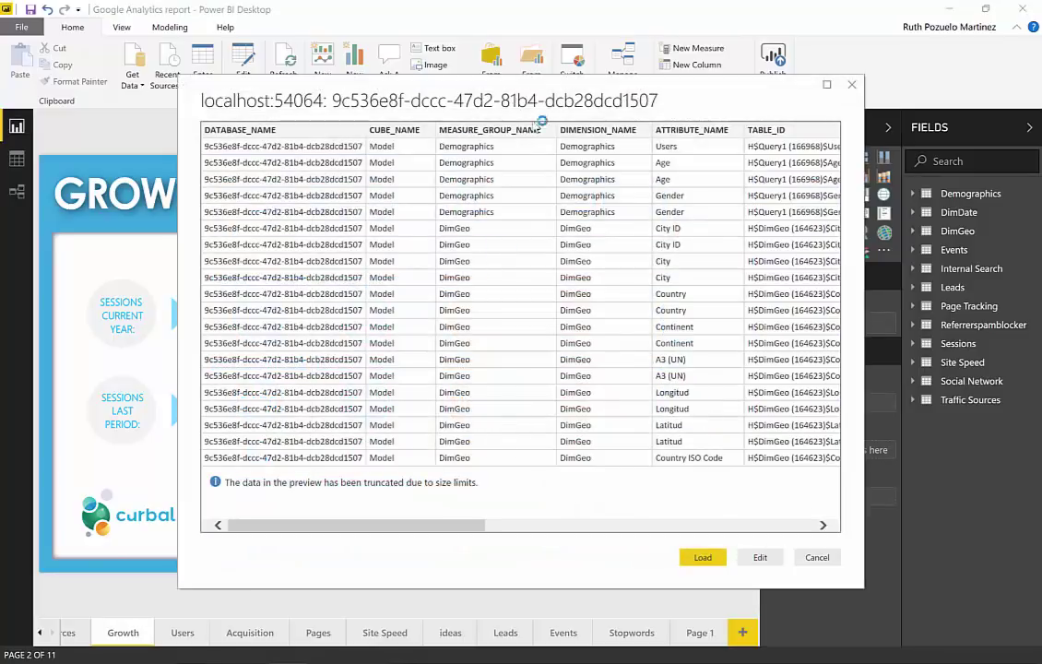
# In the query editor, keep only the ATTRIBUTE_NAME and DICTIONARY_SIZE columns of Query1
pyautogui.click(762, 559)
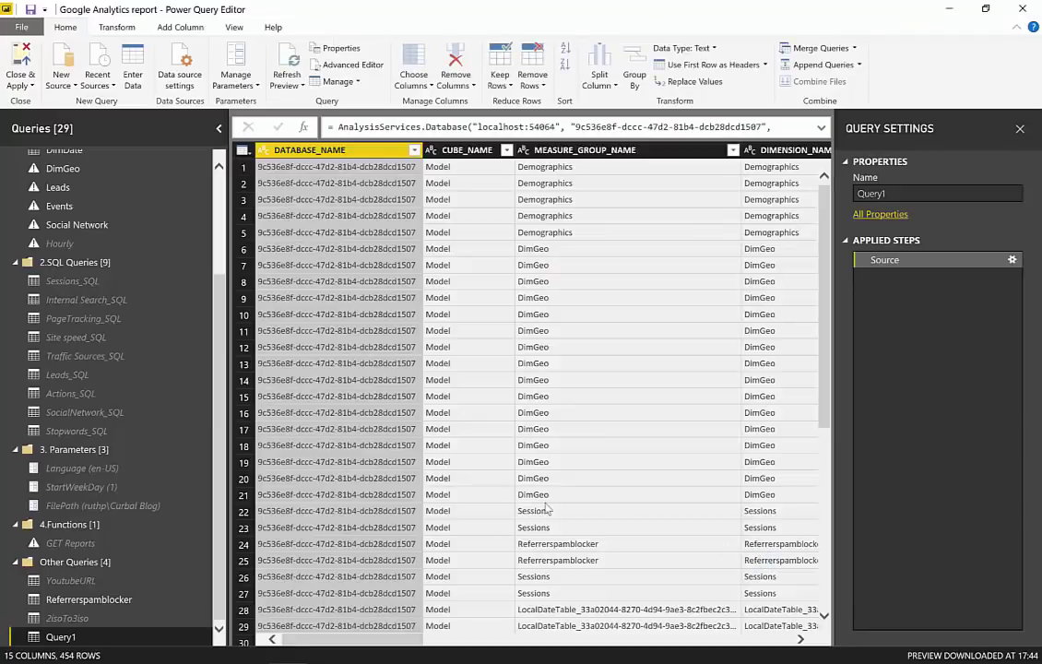
pyautogui.moveTo(365, 643); pyautogui.dragTo(784, 639)
pyautogui.click(521, 148)
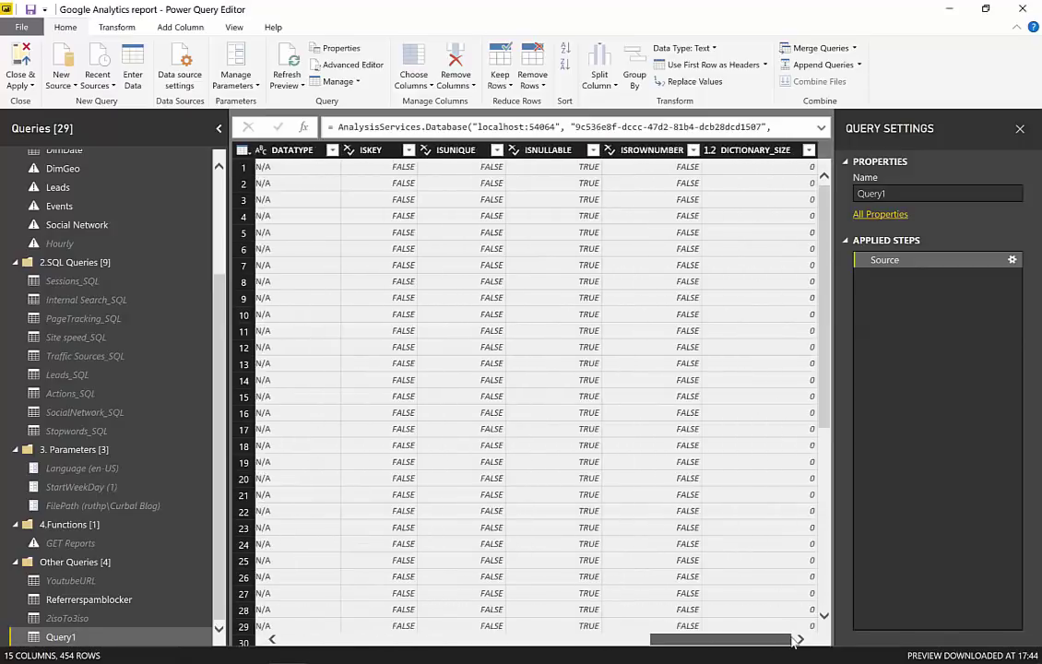
pyautogui.click(762, 150)
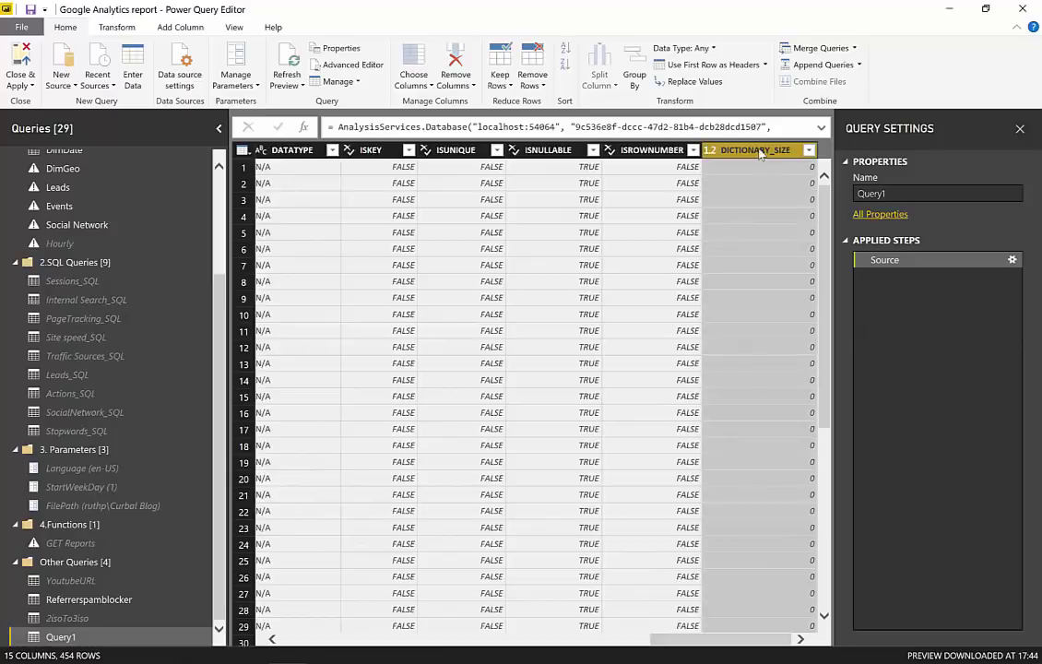
pyautogui.rightClick(742, 152)
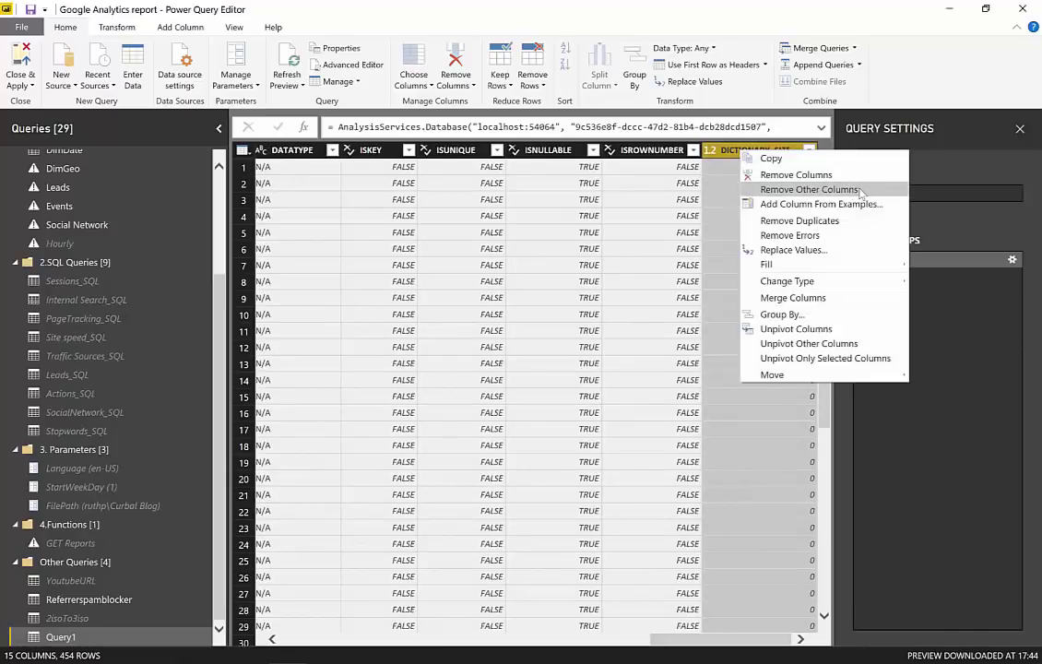
pyautogui.click(859, 191)
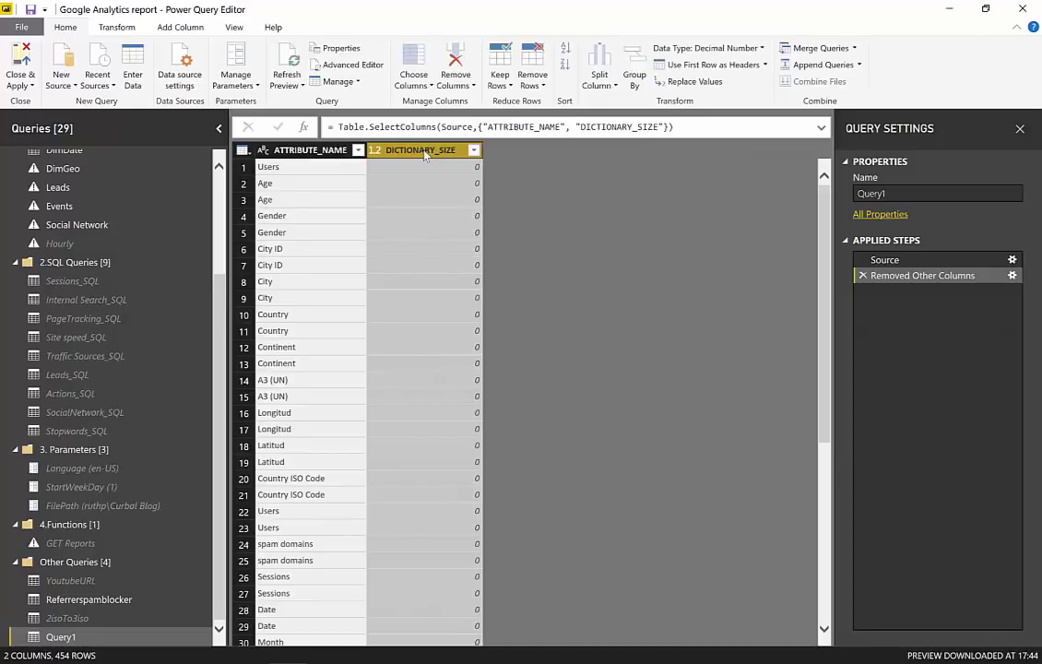
# Rename DICTIONARY_SIZE to used_size, apply the changes, and go to Page 1
pyautogui.doubleClick(416, 154)
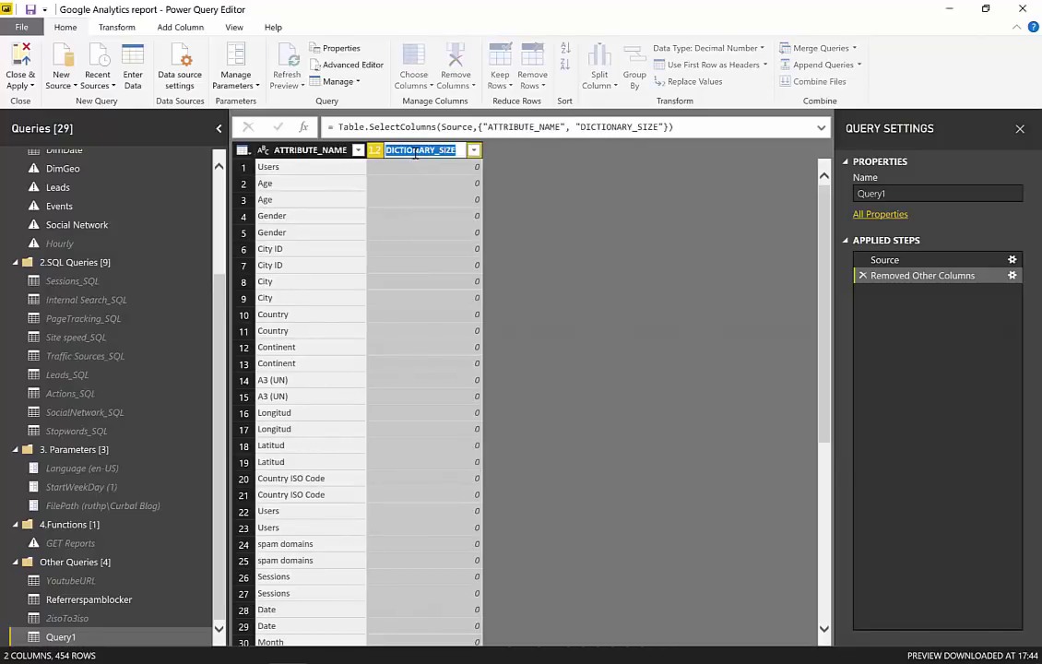
pyautogui.write('used_size')
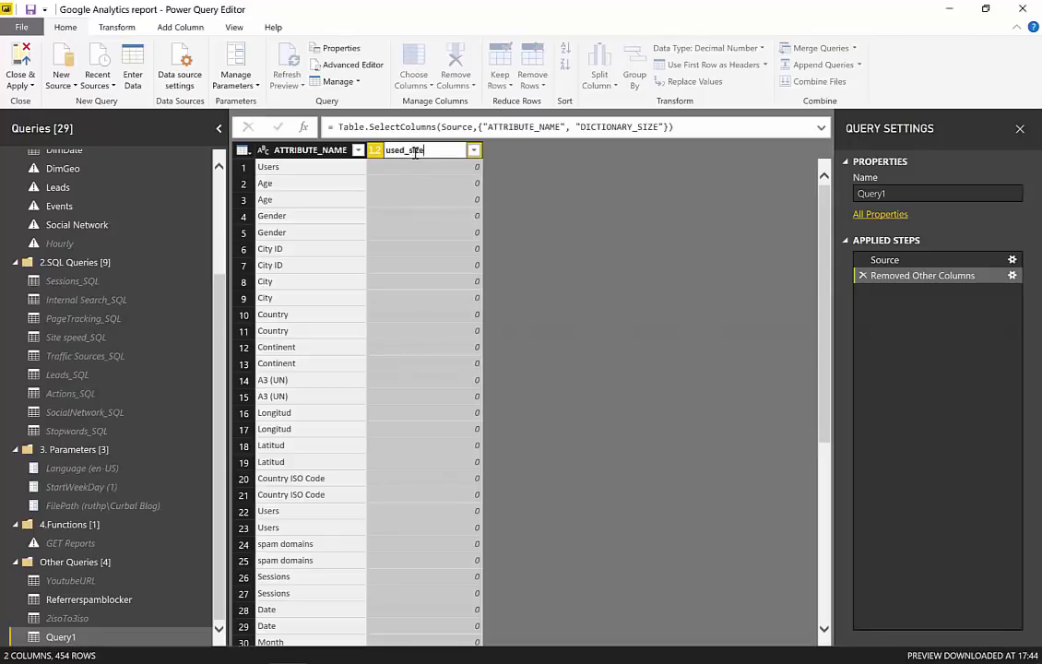
pyautogui.press('Return')
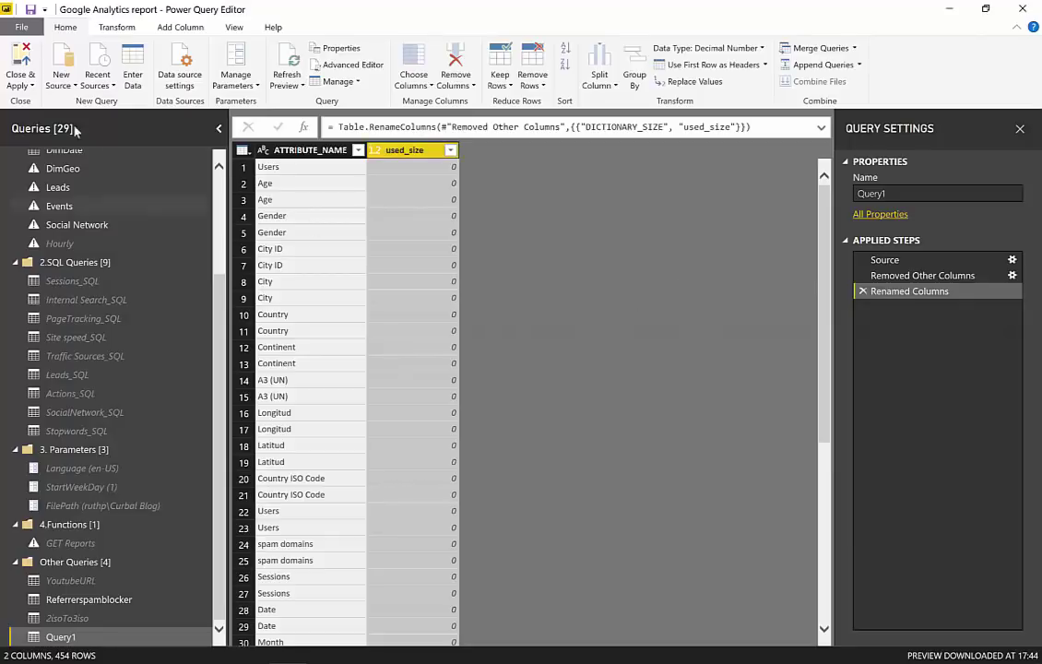
pyautogui.click(18, 65)
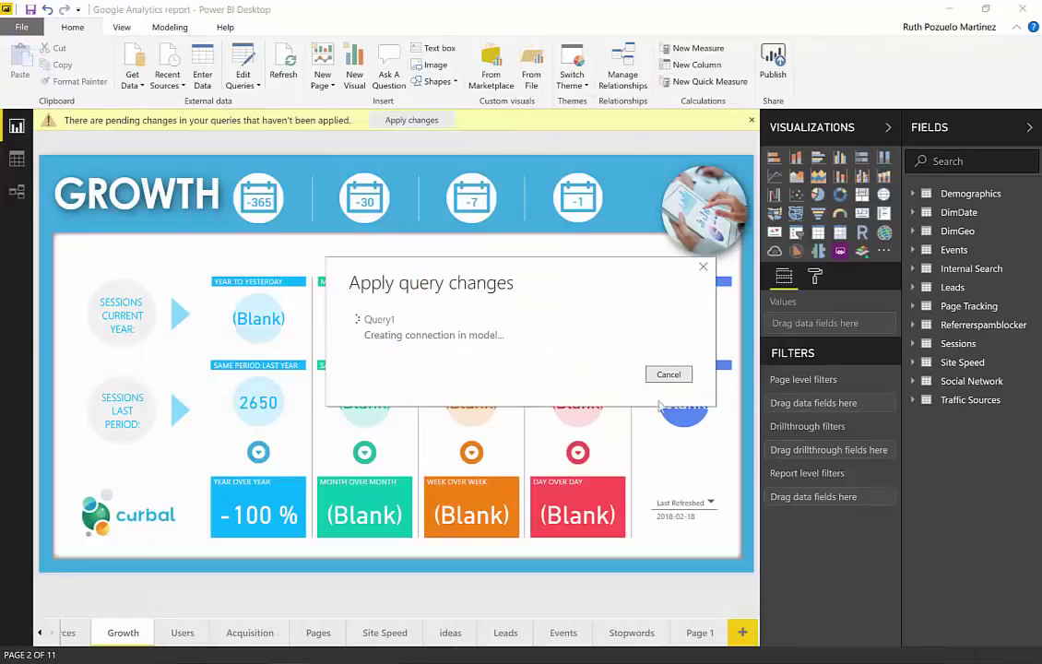
pyautogui.click(710, 636)
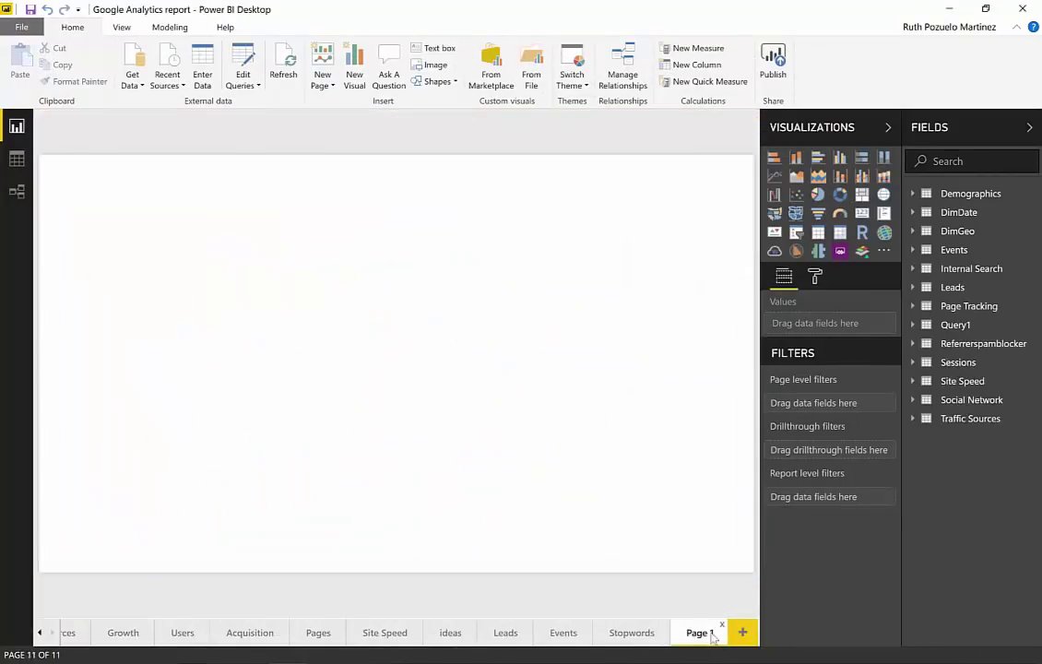
# Build a table of ATTRIBUTE_NAME and used_size, without decimals, sorted by used_size descending
pyautogui.click(915, 327)
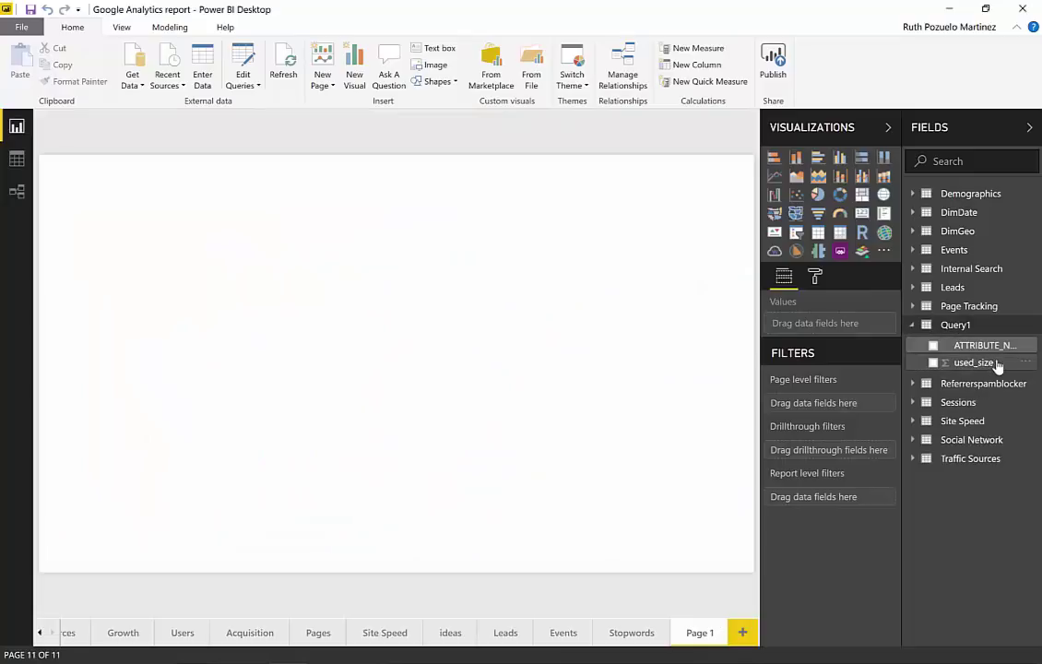
pyautogui.moveTo(984, 346); pyautogui.dragTo(410, 302)
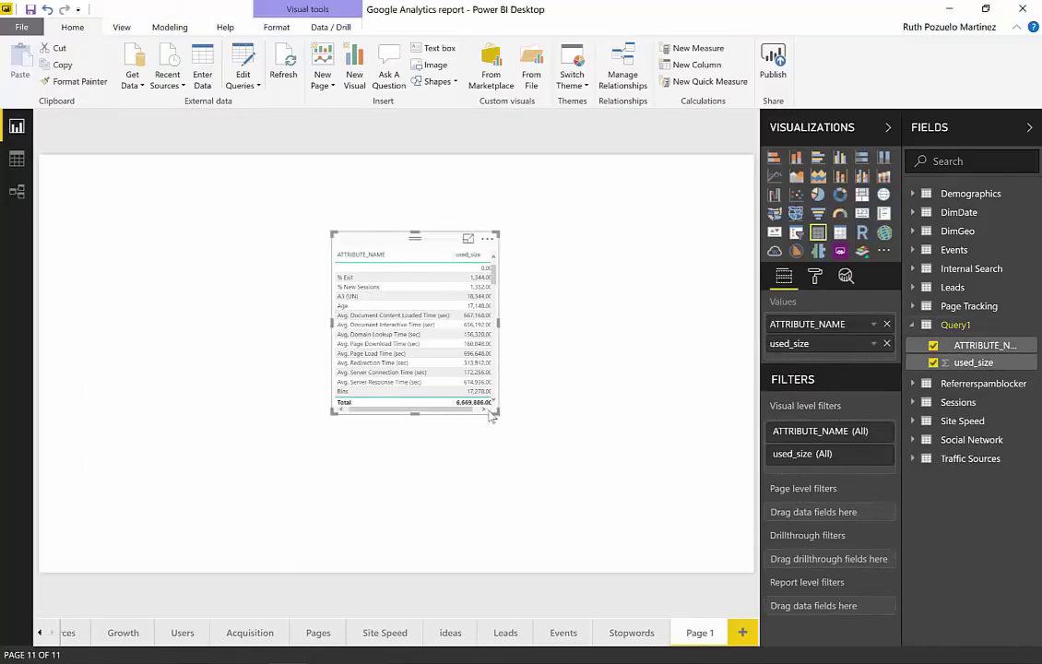
pyautogui.click(168, 26)
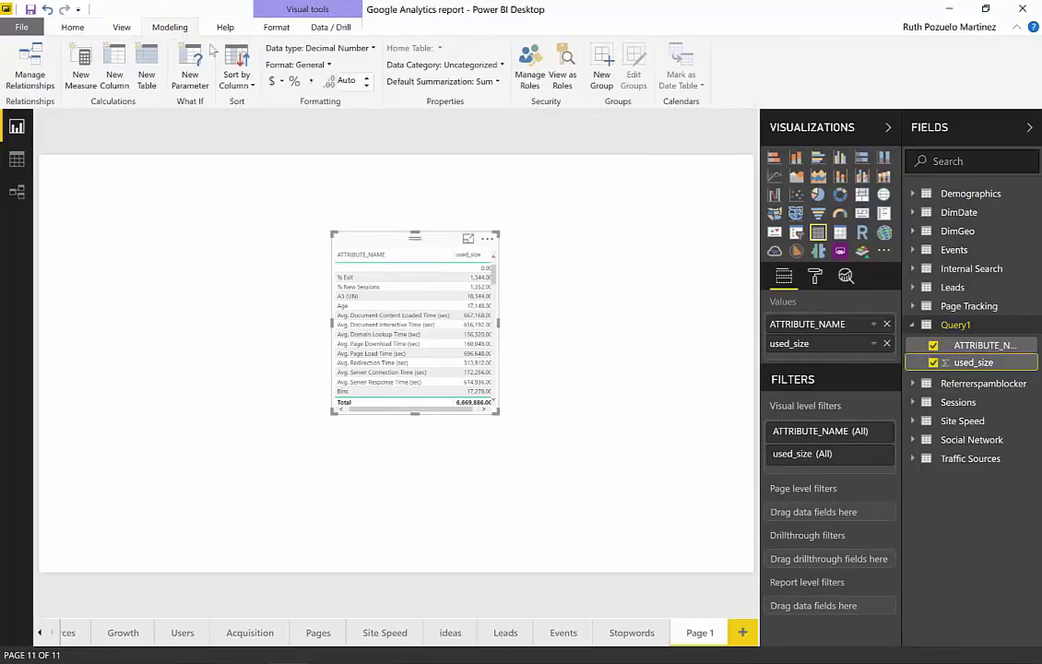
pyautogui.click(367, 82)
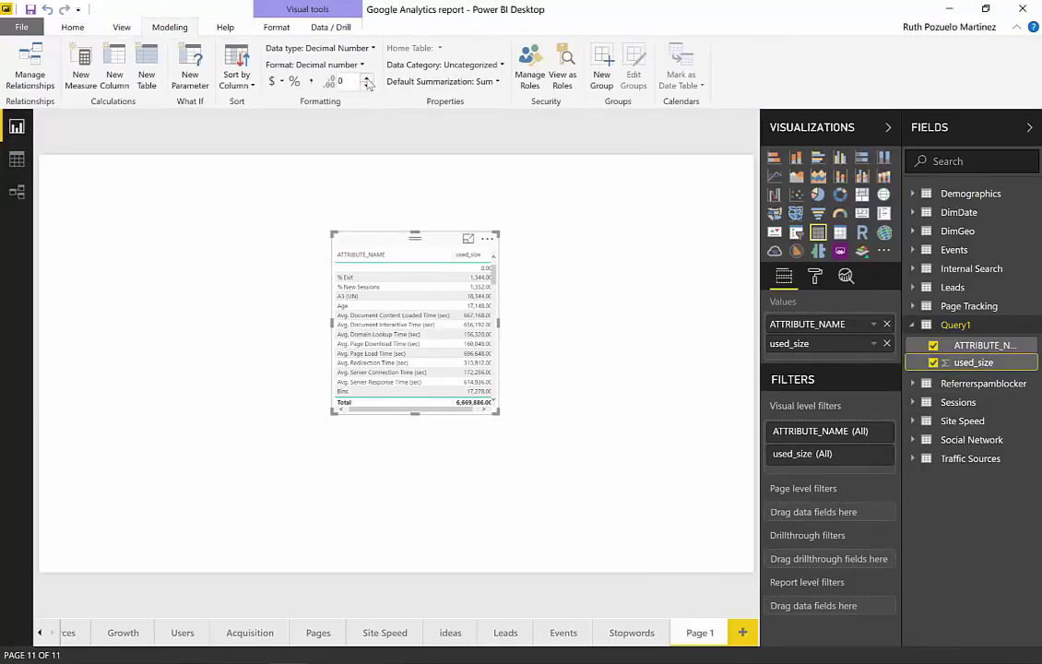
pyautogui.click(460, 258)
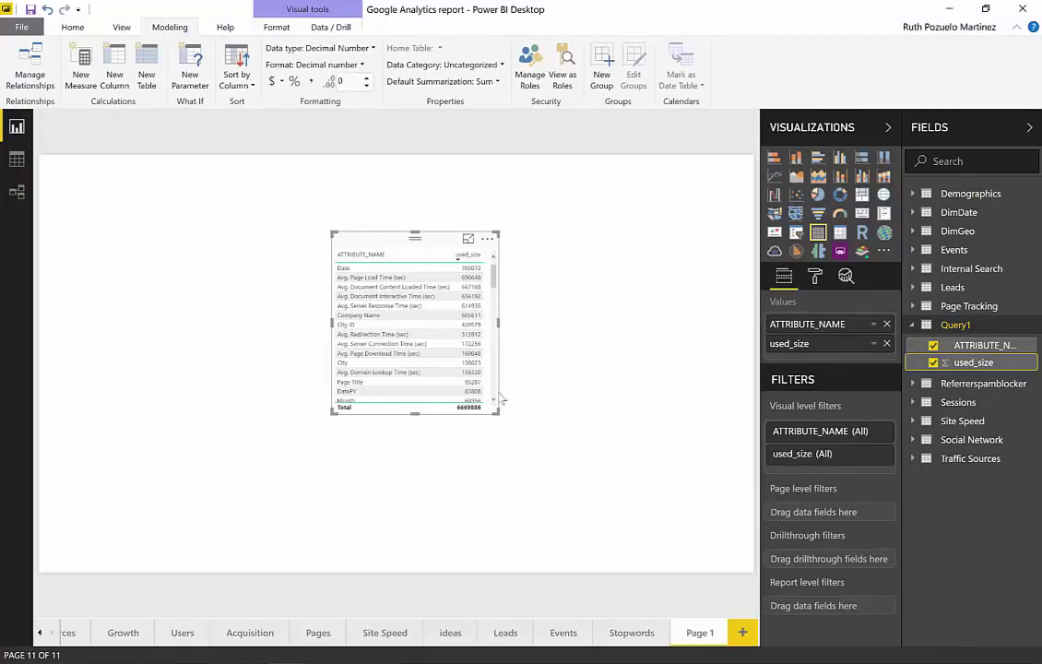
# Set the table's value text size to 12 and enlarge the visual so full names show
pyautogui.click(814, 276)
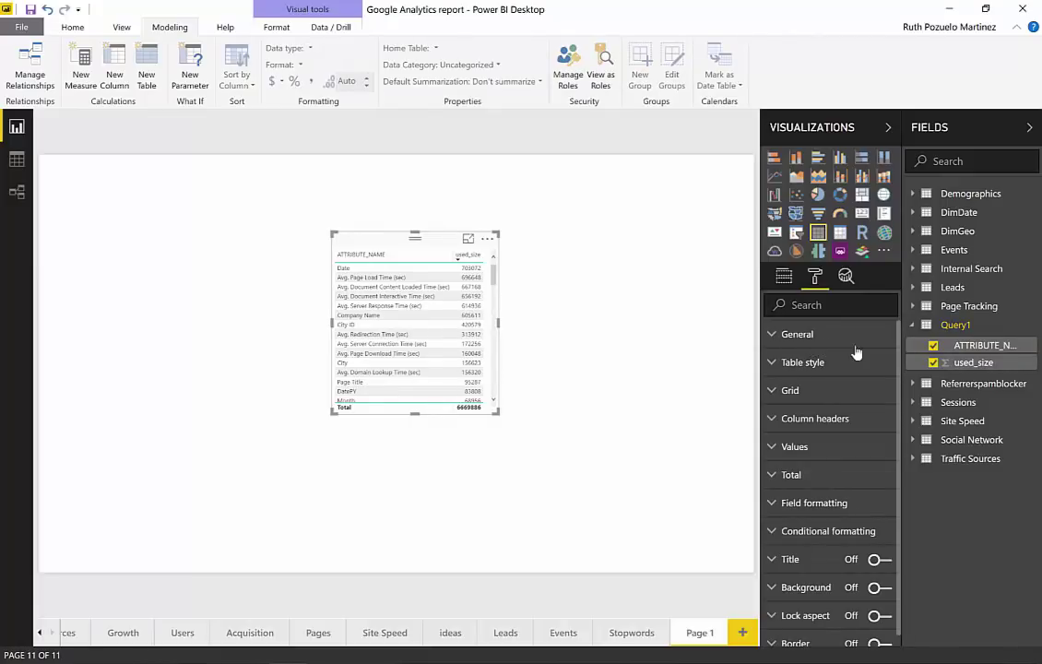
pyautogui.click(808, 450)
pyautogui.scroll(-3, 810, 460)
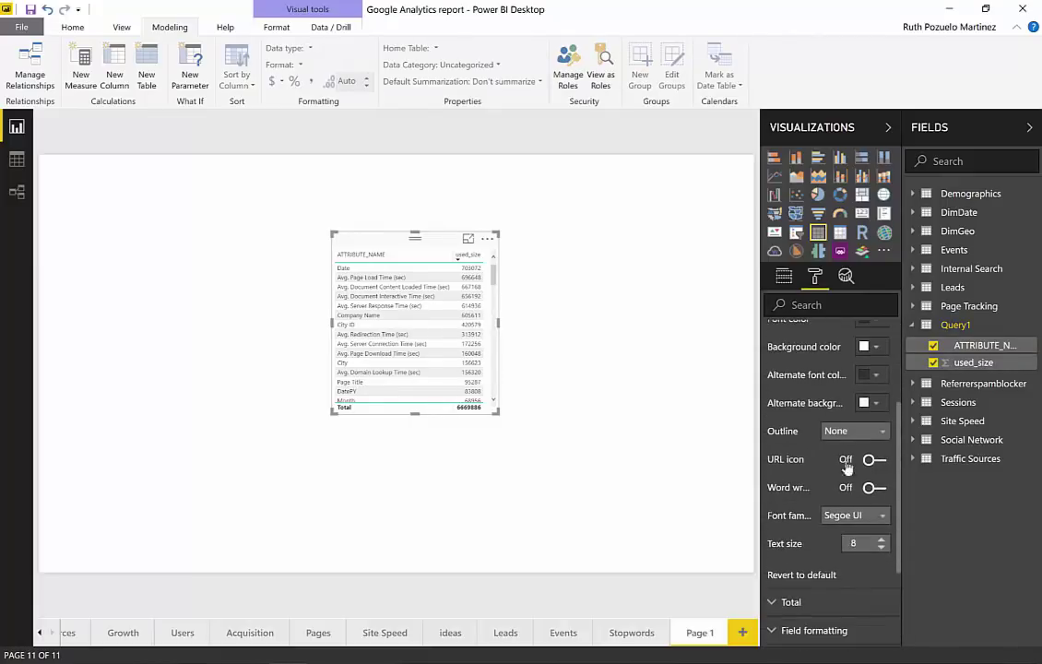
pyautogui.click(882, 461)
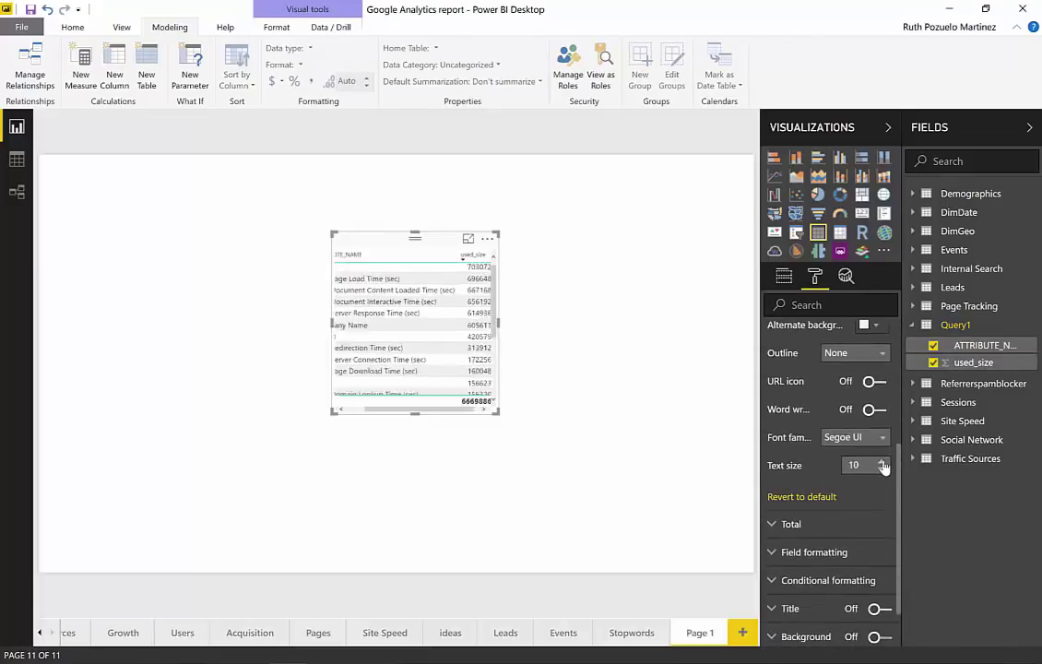
pyautogui.click(881, 463)
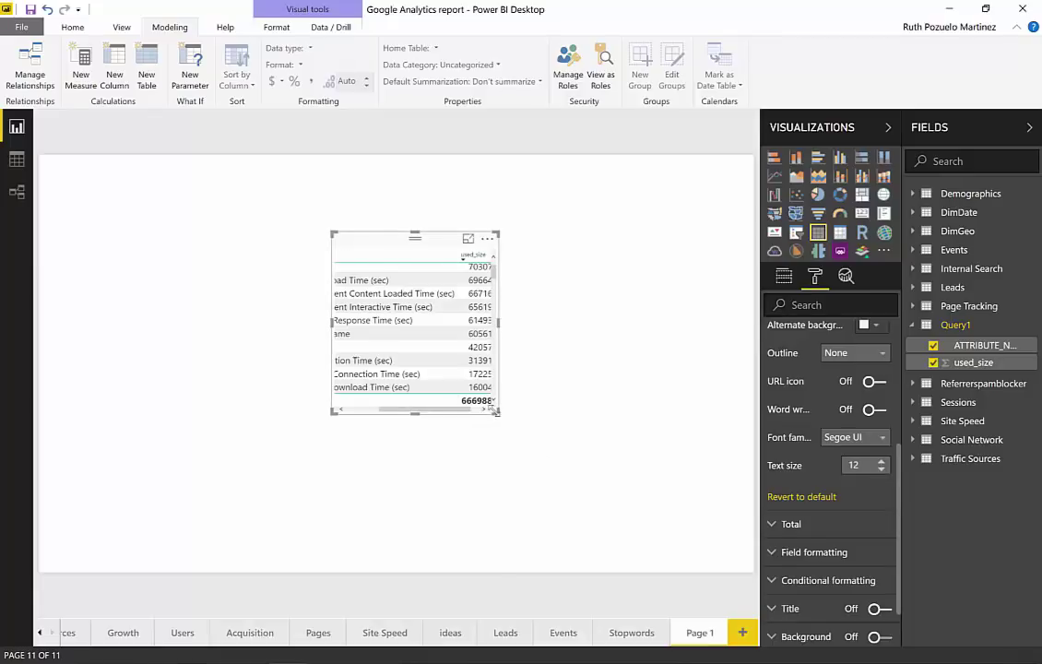
pyautogui.moveTo(496, 411); pyautogui.dragTo(615, 499)
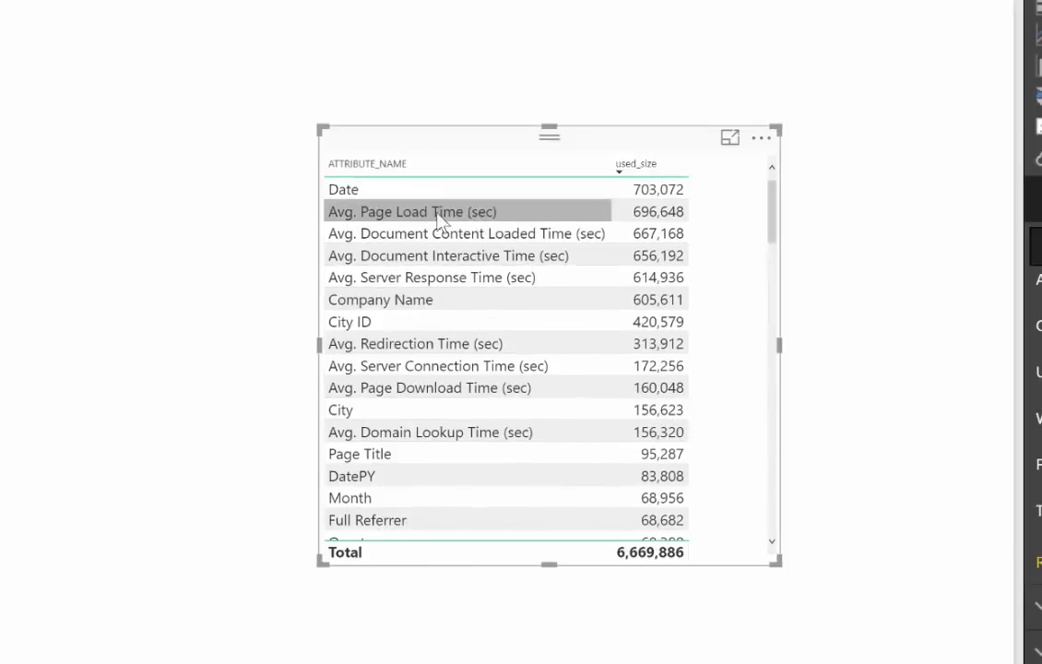
# Drag the used_size table up and left on Page 1 and adjust its size
pyautogui.moveTo(606, 135); pyautogui.dragTo(571, 78)
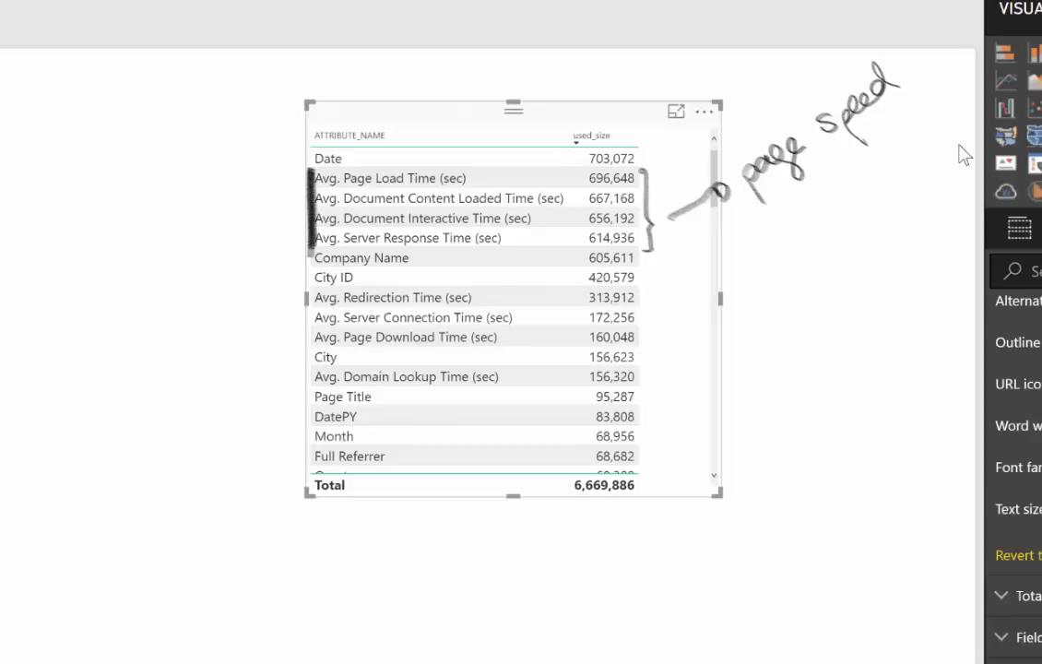
pyautogui.moveTo(311, 302); pyautogui.dragTo(310, 392)
pyautogui.moveTo(643, 287)
pyautogui.mouseDown()
pyautogui.moveTo(652, 315)
pyautogui.moveTo(646, 349)
pyautogui.mouseUp()
pyautogui.moveTo(729, 376)
pyautogui.mouseDown()
pyautogui.moveTo(651, 378)
pyautogui.moveTo(659, 382)
pyautogui.mouseUp()
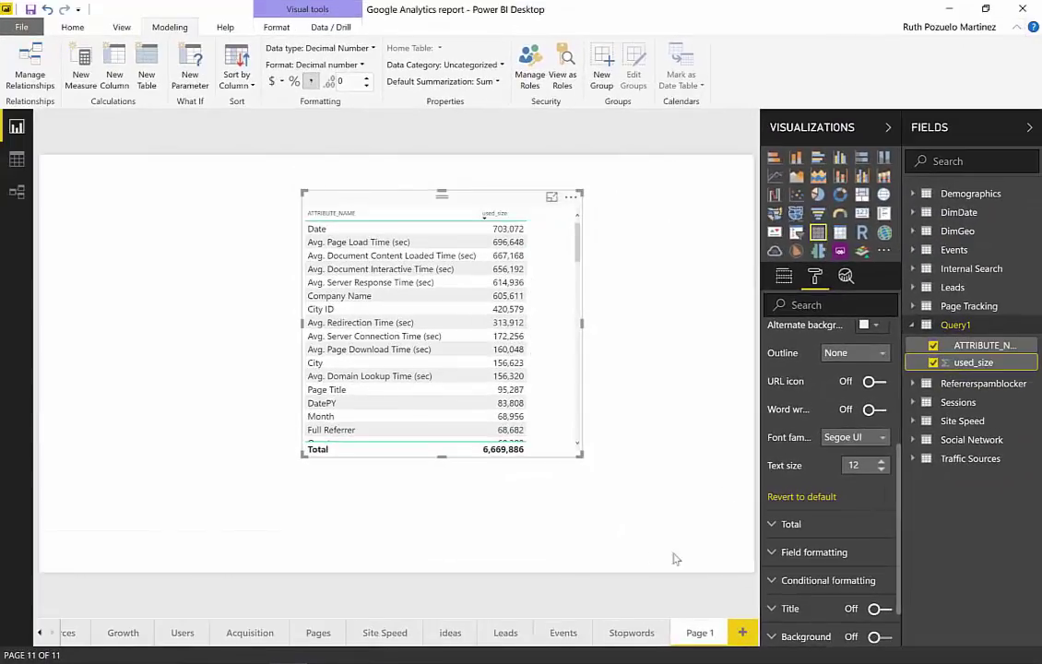
# Switch to the Site Speed page showing the 6.27 sec median page load time
pyautogui.click(392, 635)
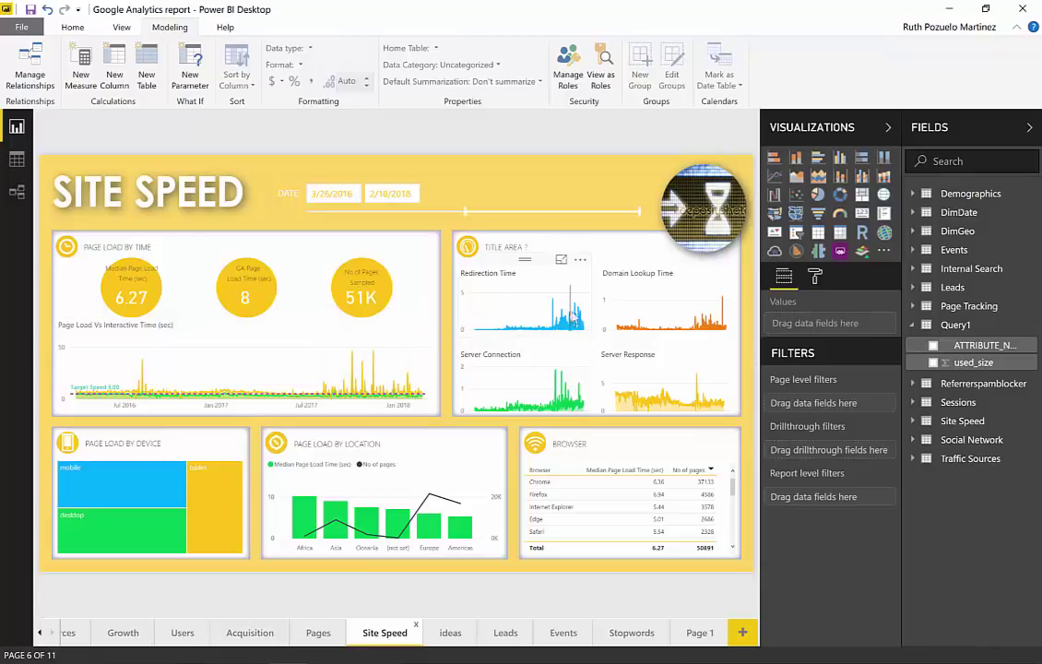
pyautogui.moveTo(570, 320)
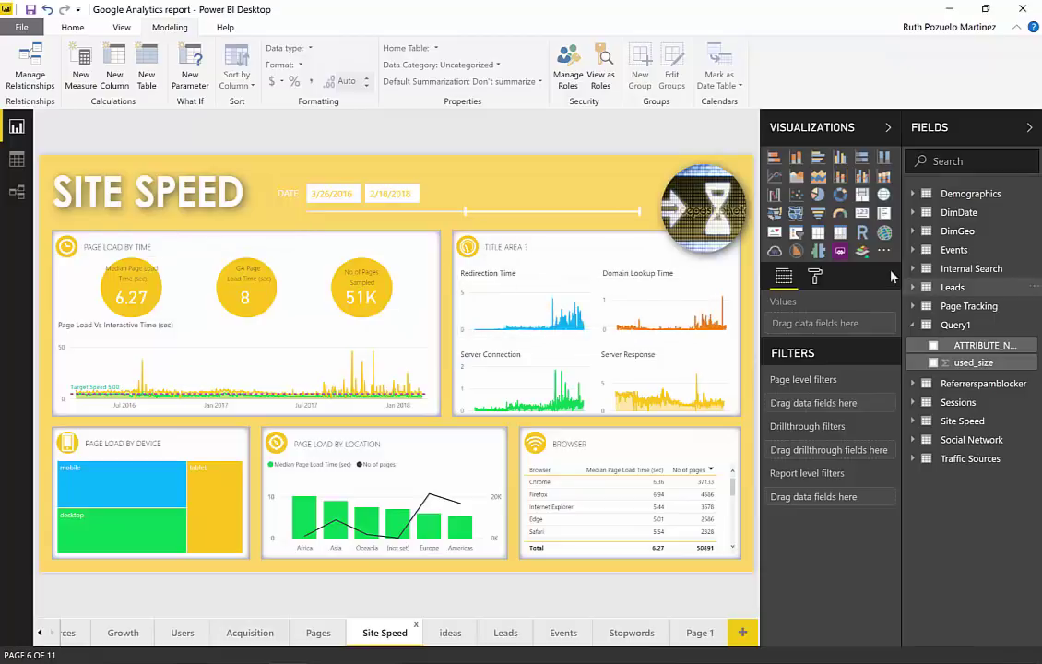
pyautogui.click(17, 159)
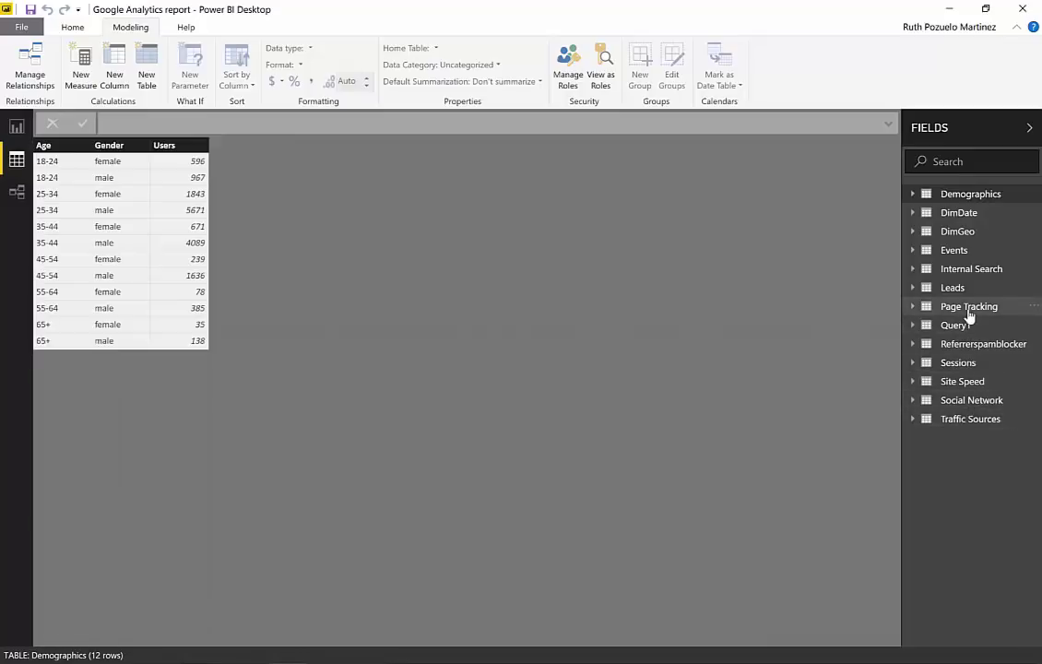
pyautogui.click(961, 381)
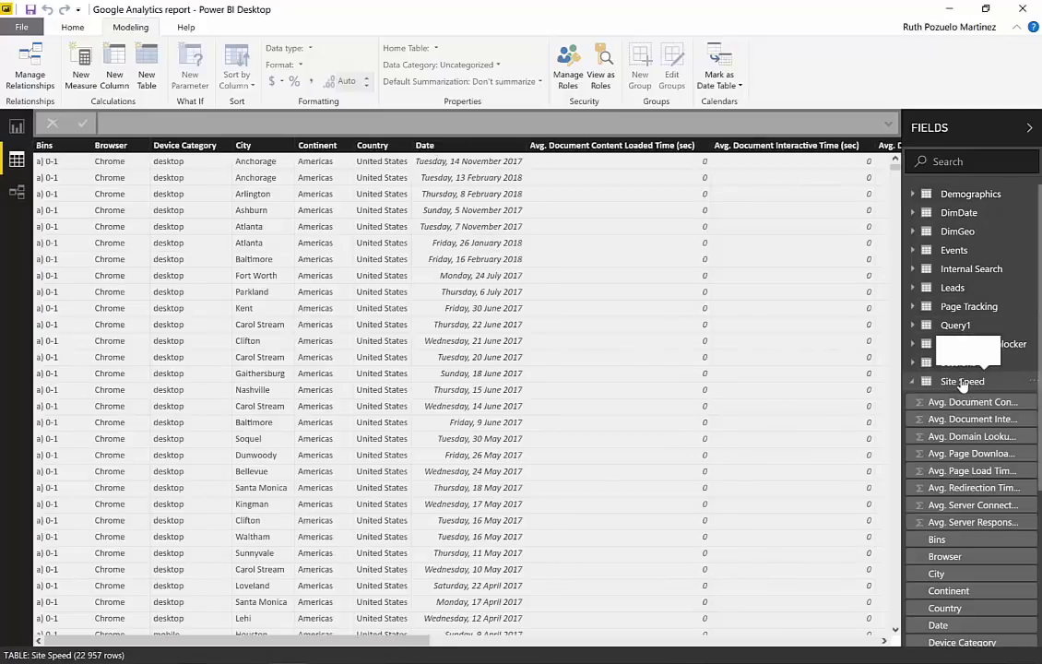
pyautogui.moveTo(410, 640); pyautogui.dragTo(566, 639)
pyautogui.scroll(-20, 771, 327)
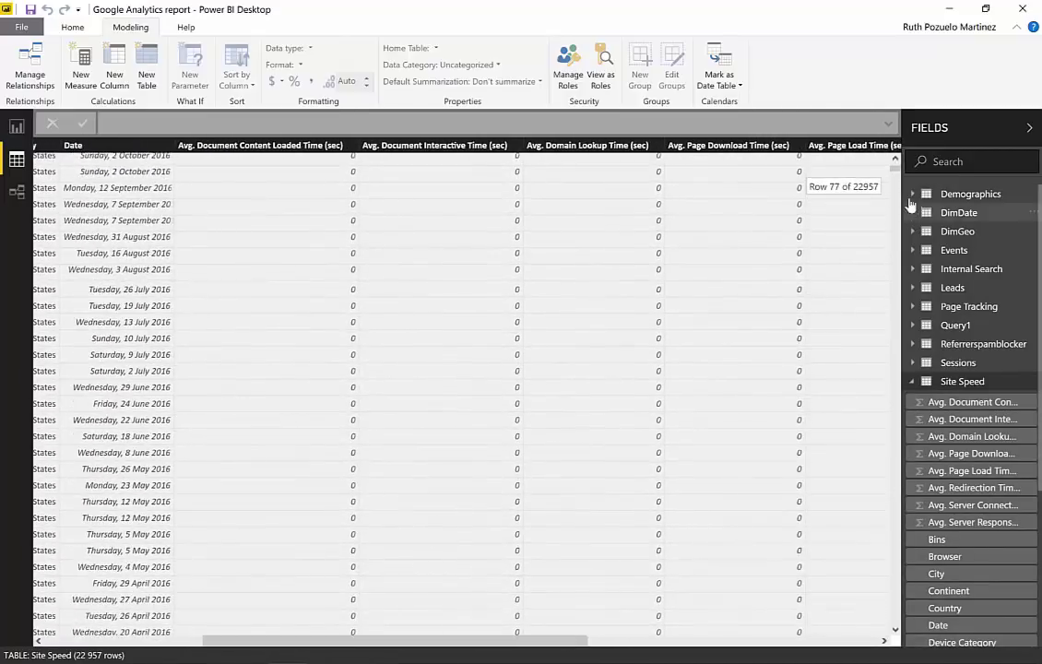
pyautogui.moveTo(894, 168); pyautogui.dragTo(692, 448)
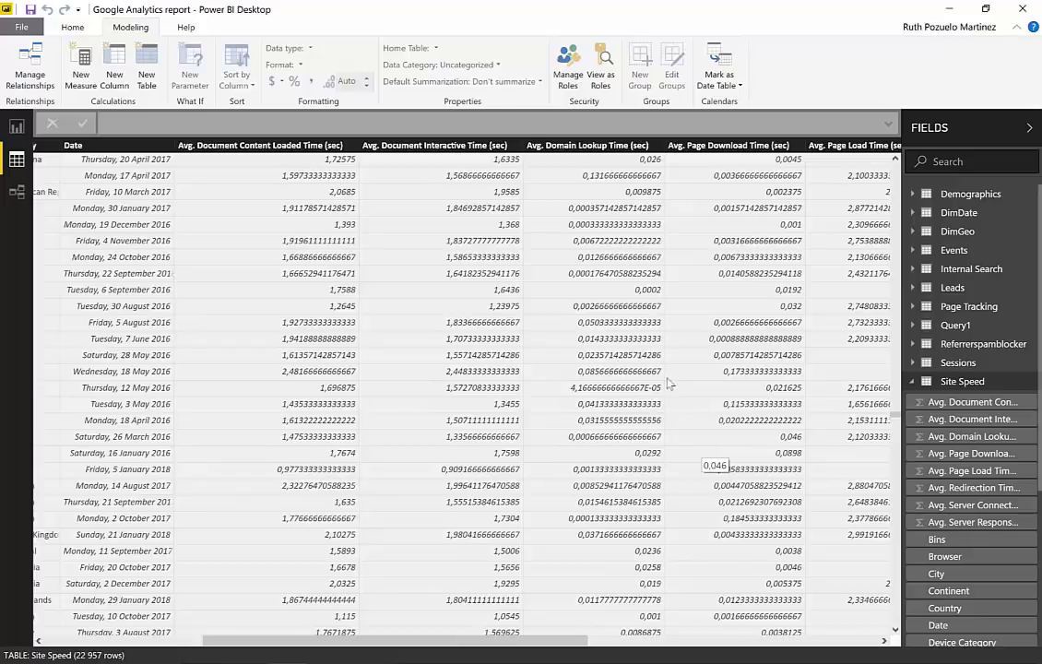
pyautogui.click(13, 127)
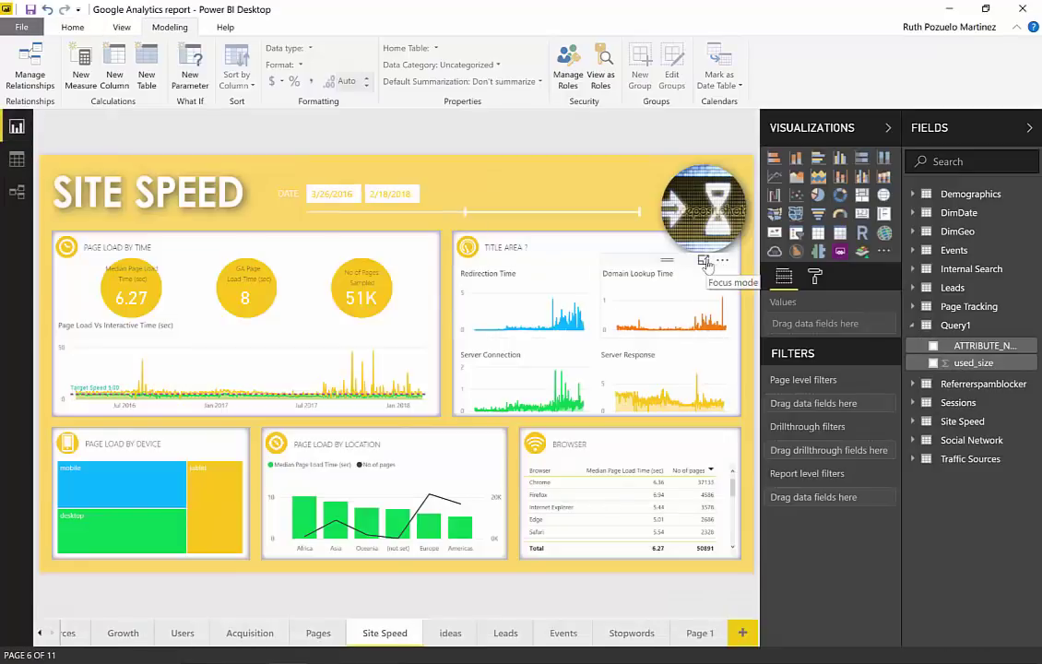
pyautogui.click(705, 262)
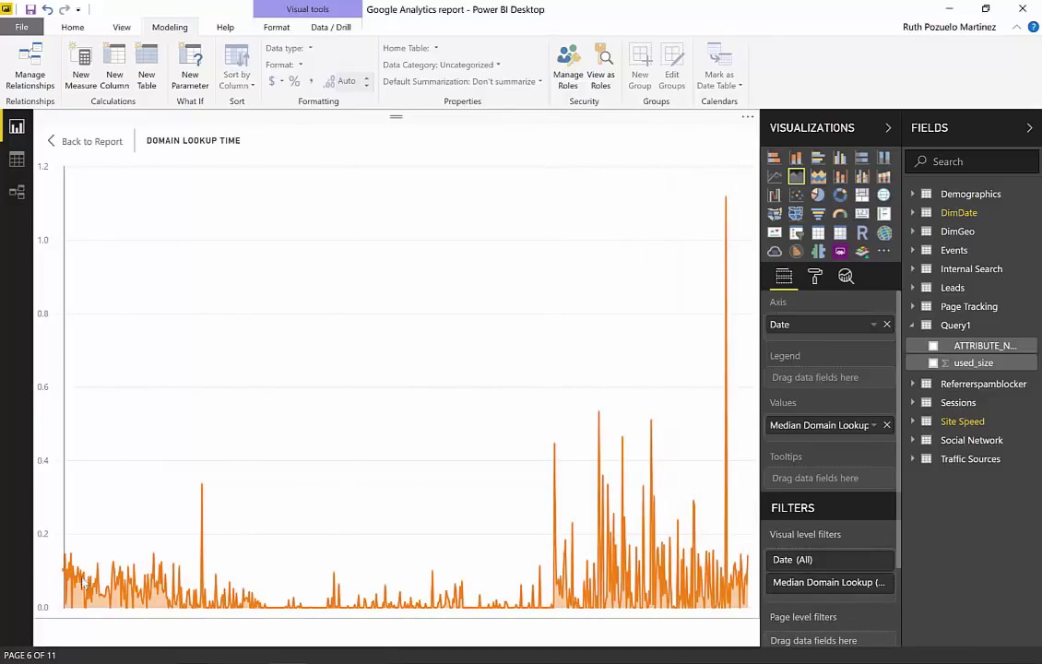
pyautogui.moveTo(653, 598)
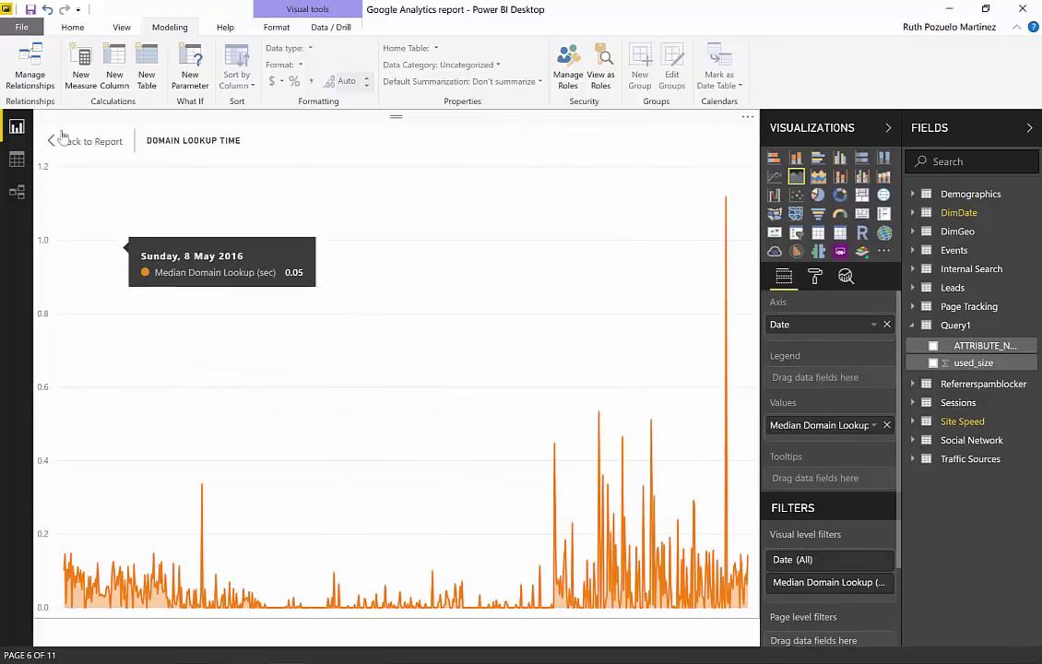
pyautogui.click(15, 161)
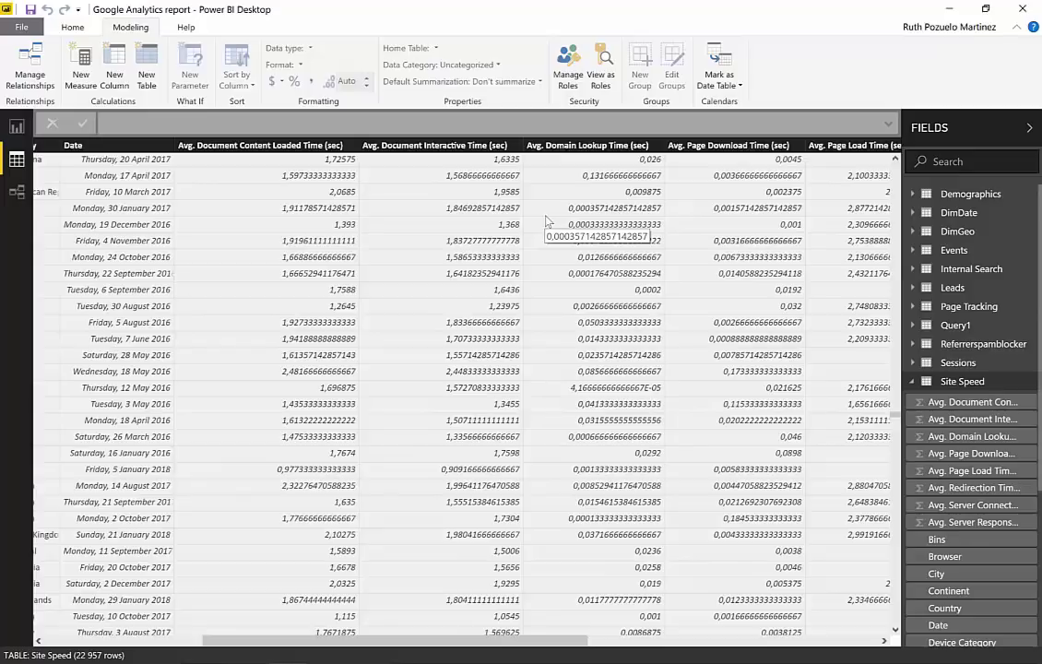
pyautogui.click(16, 128)
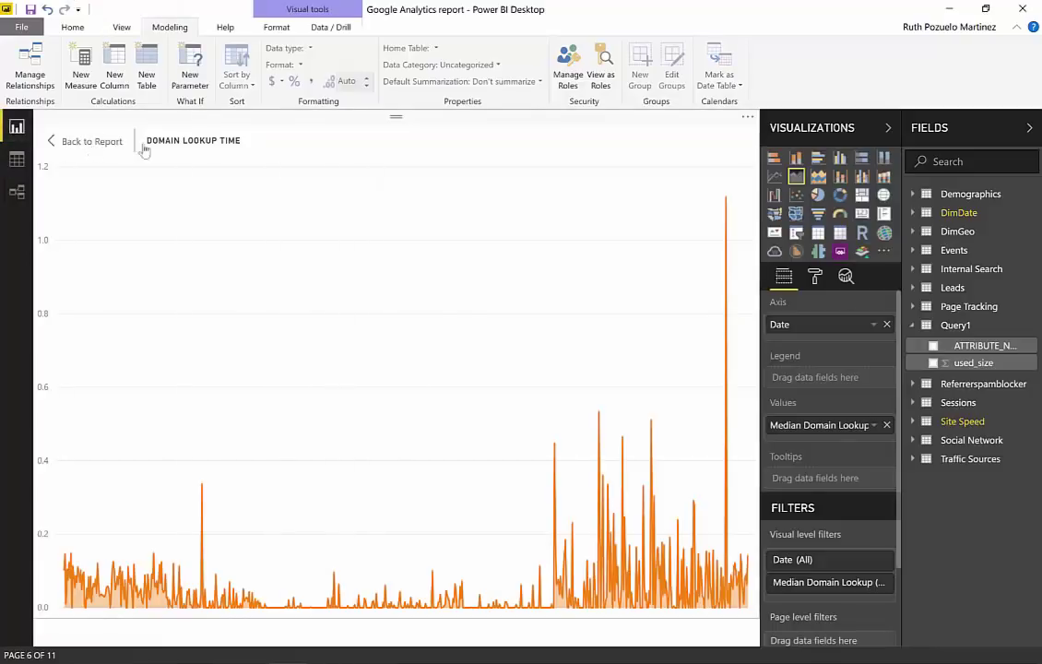
pyautogui.press('Escape')
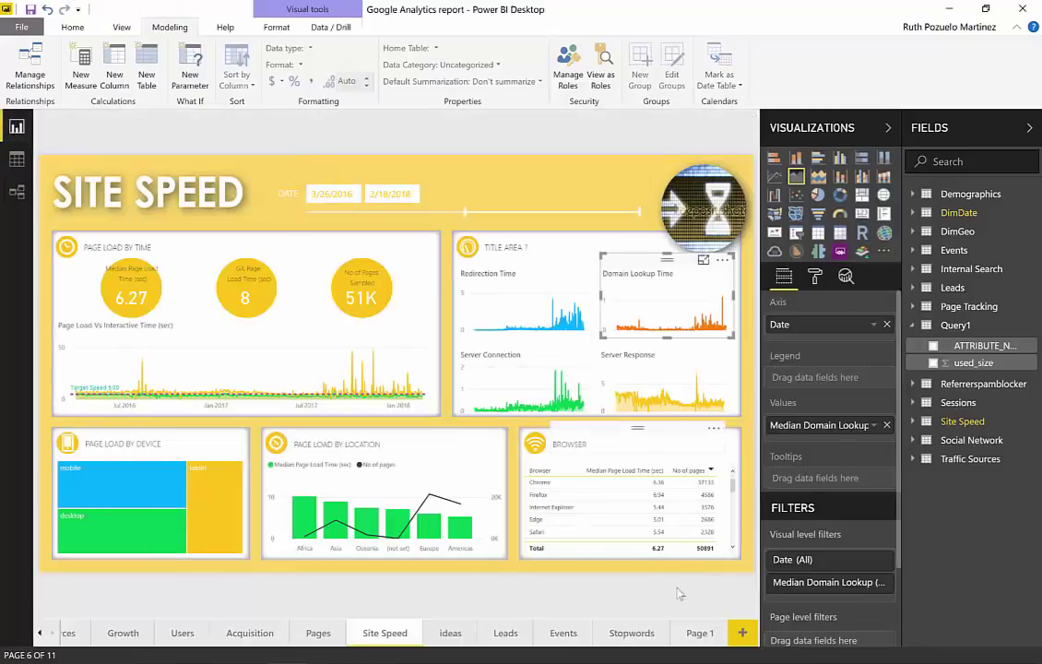
pyautogui.click(687, 638)
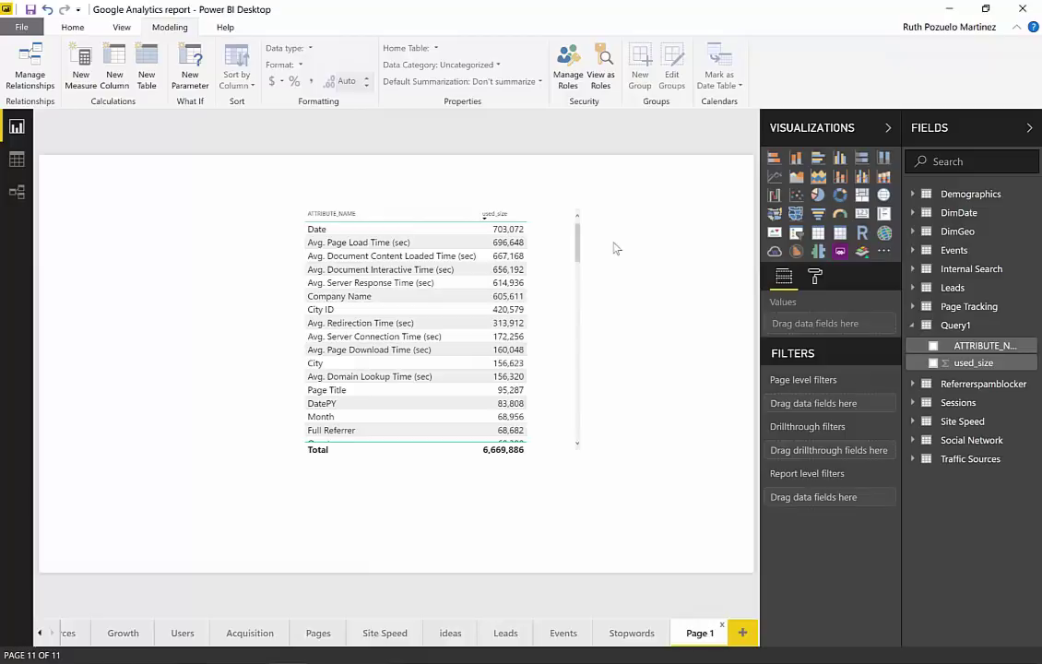
pyautogui.click(383, 636)
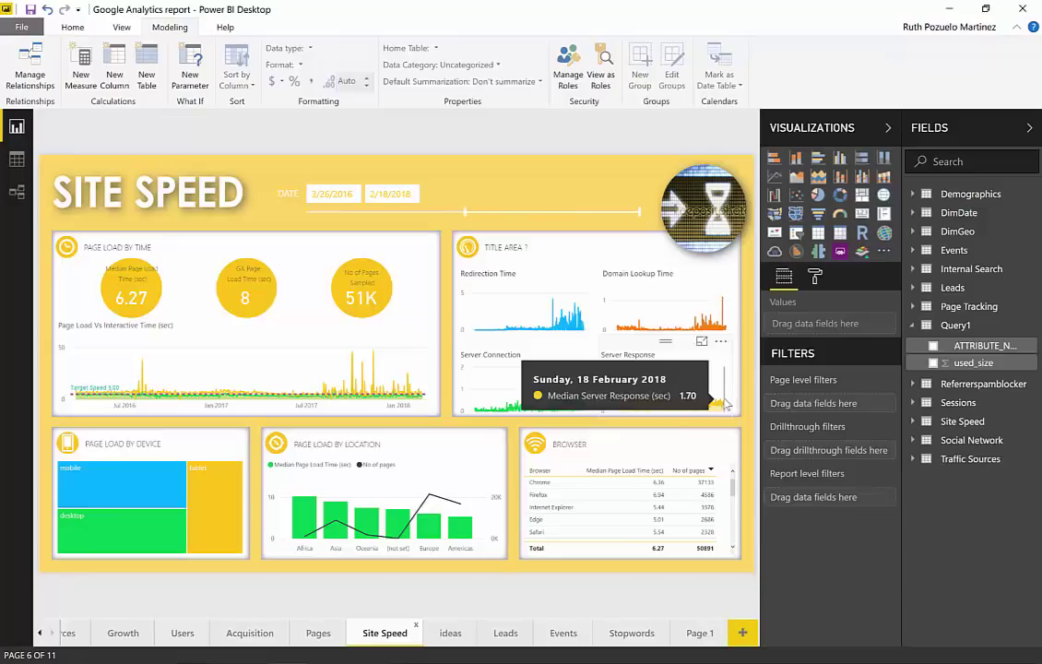
pyautogui.click(17, 161)
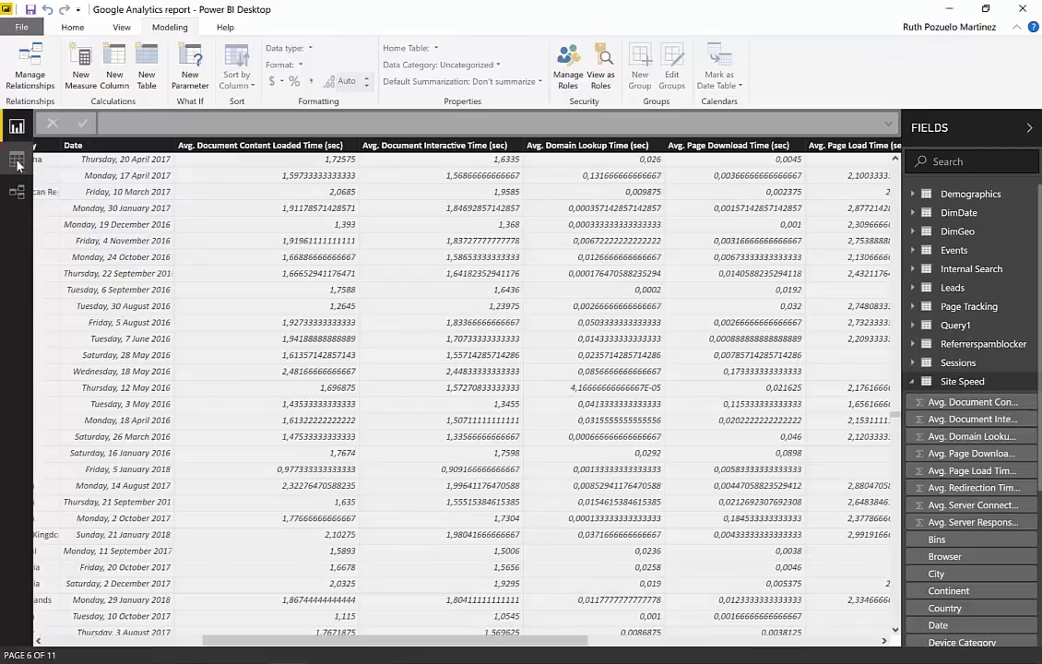
pyautogui.click(981, 327)
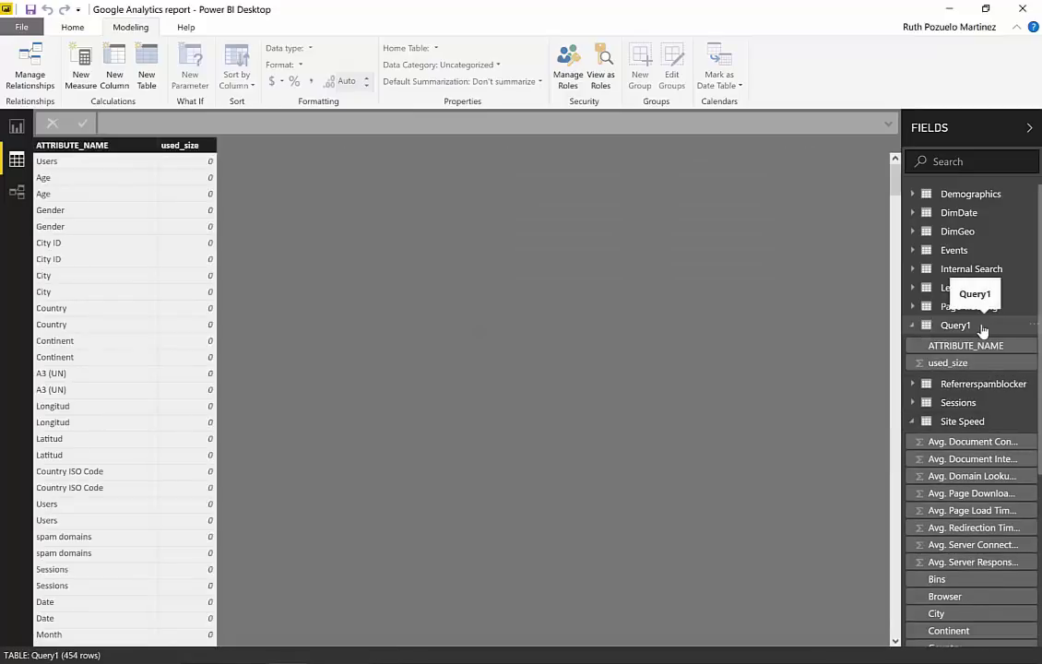
pyautogui.click(979, 421)
pyautogui.scroll(-15, 664, 313)
pyautogui.moveTo(371, 643); pyautogui.dragTo(585, 642)
pyautogui.moveTo(429, 645); pyautogui.dragTo(212, 642)
pyautogui.moveTo(896, 173); pyautogui.dragTo(895, 437)
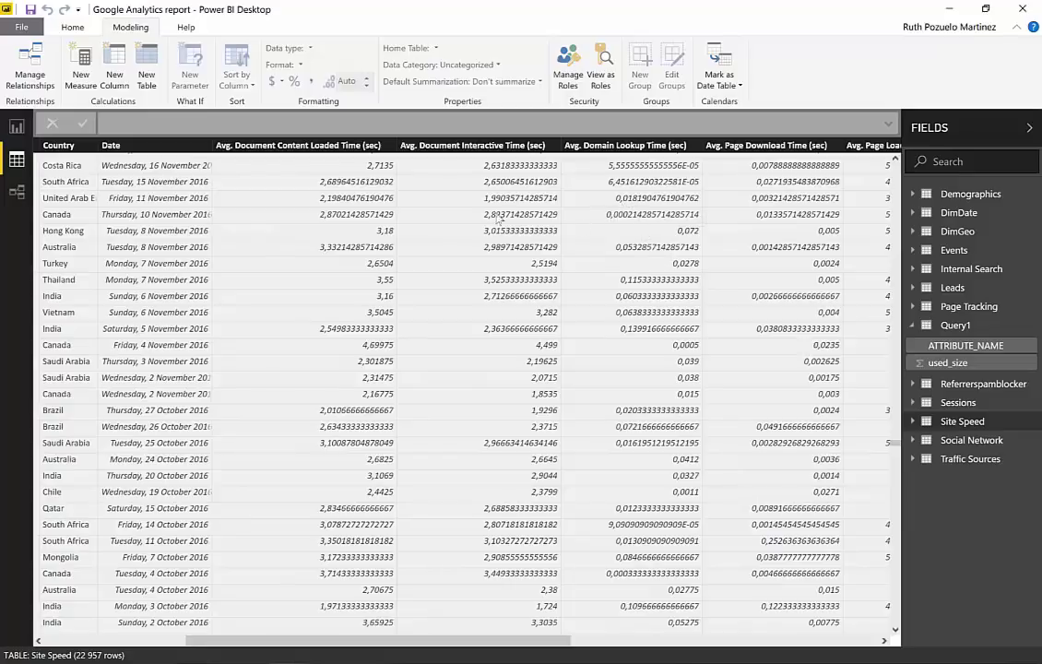
# Return to report view on Page 1 with the ATTRIBUTE_NAME and used_size table totalling 6,669,886
pyautogui.click(17, 126)
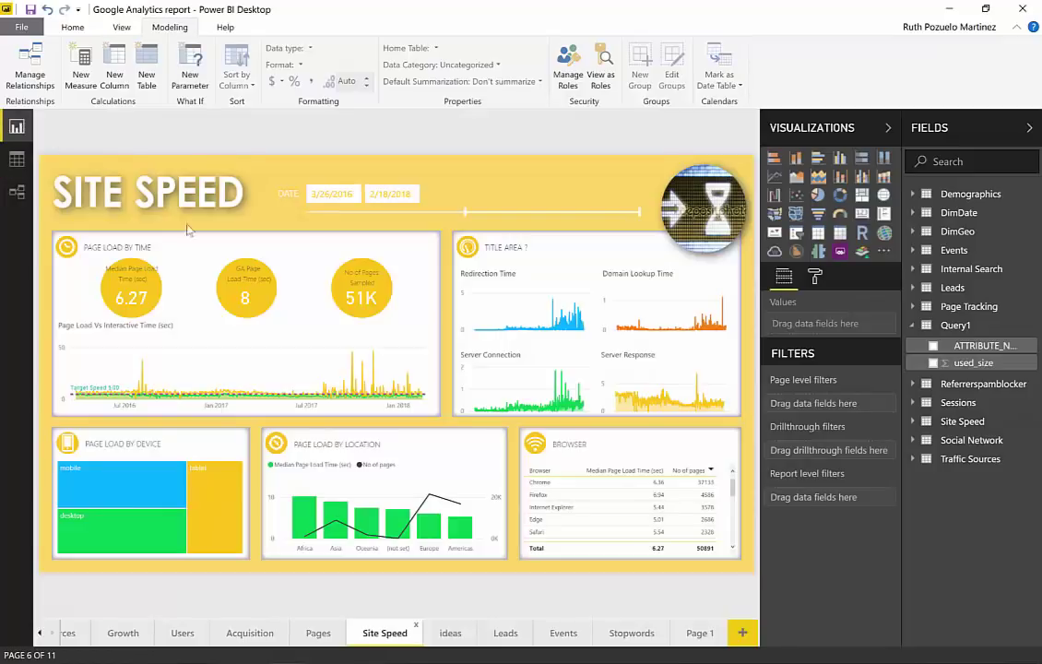
pyautogui.click(700, 634)
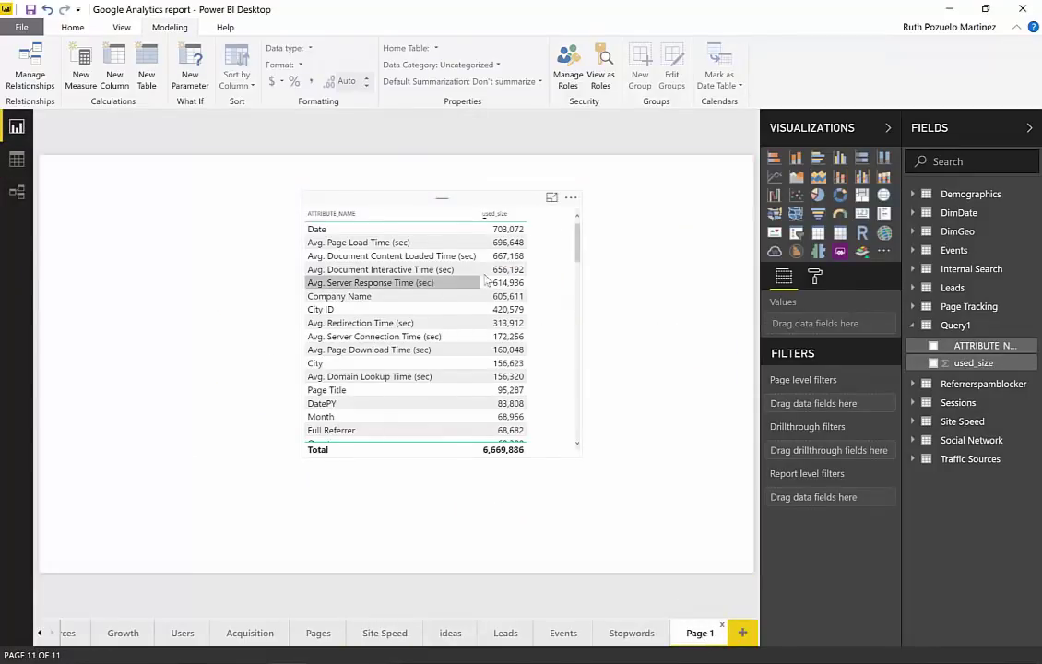